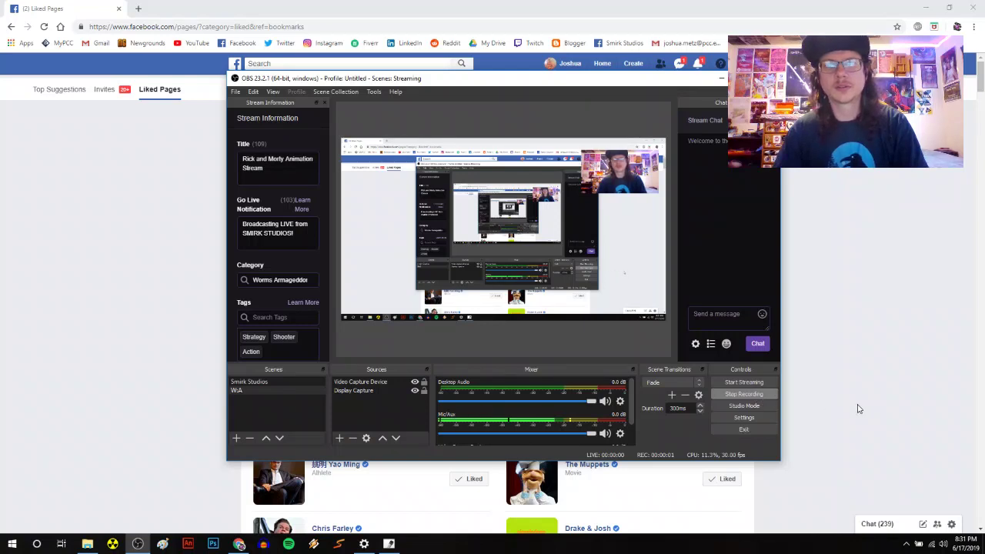
Step: Bring the Facebook Liked Pages tab in front of the OBS window
{"action": "left_click", "coordinate": [877, 338]}
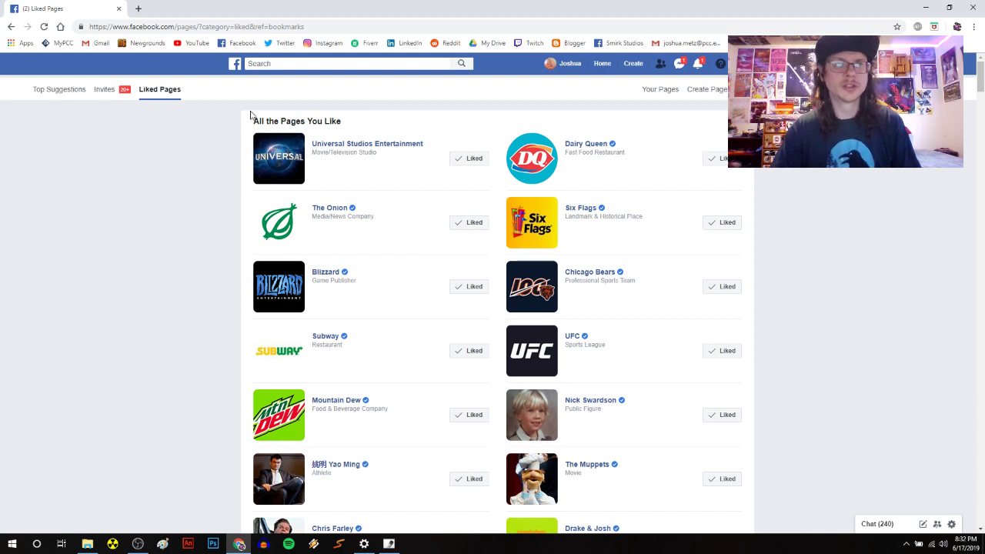
Step: Reopen Pages from the home feed and scroll the liked list to 'End of Liked Pages' and back
{"action": "left_click", "coordinate": [235, 63]}
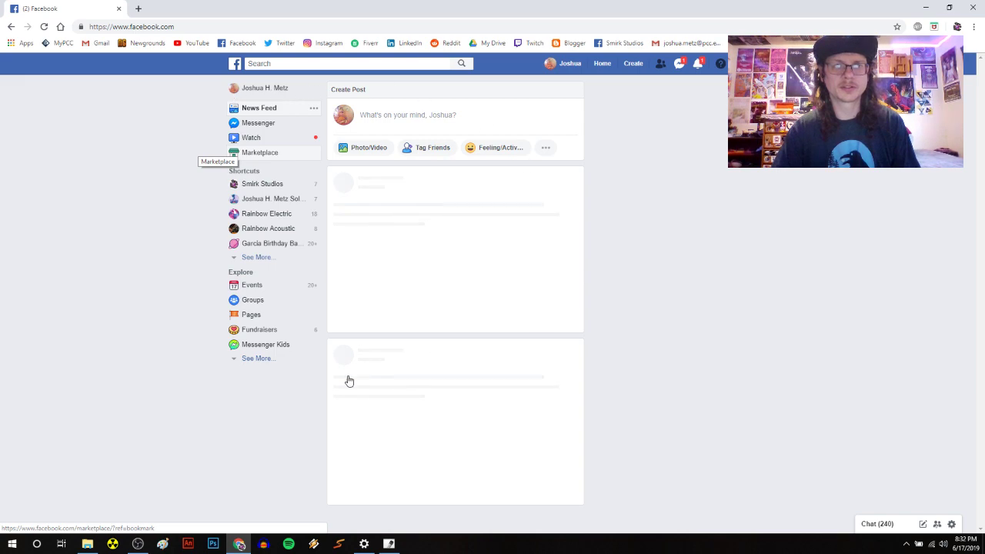
{"action": "left_click", "coordinate": [243, 319]}
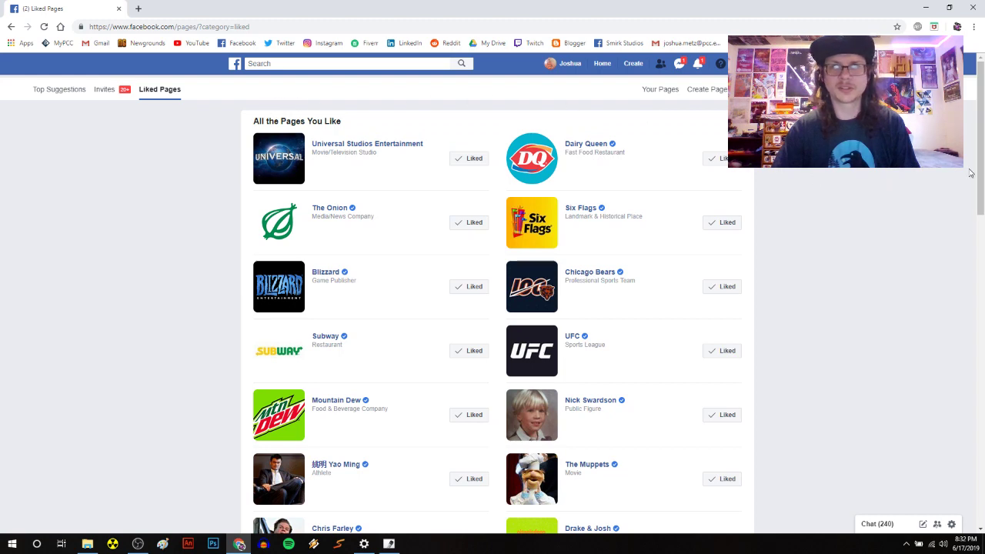
{"action": "left_click_drag", "start_coordinate": [982, 96], "coordinate": [982, 502]}
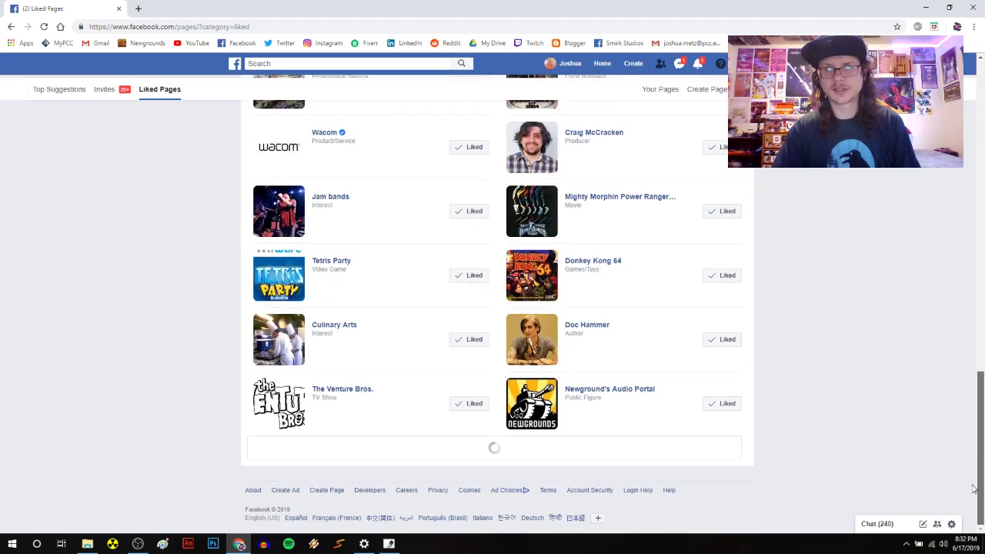
{"action": "left_click_drag", "start_coordinate": [981, 358], "coordinate": [981, 490]}
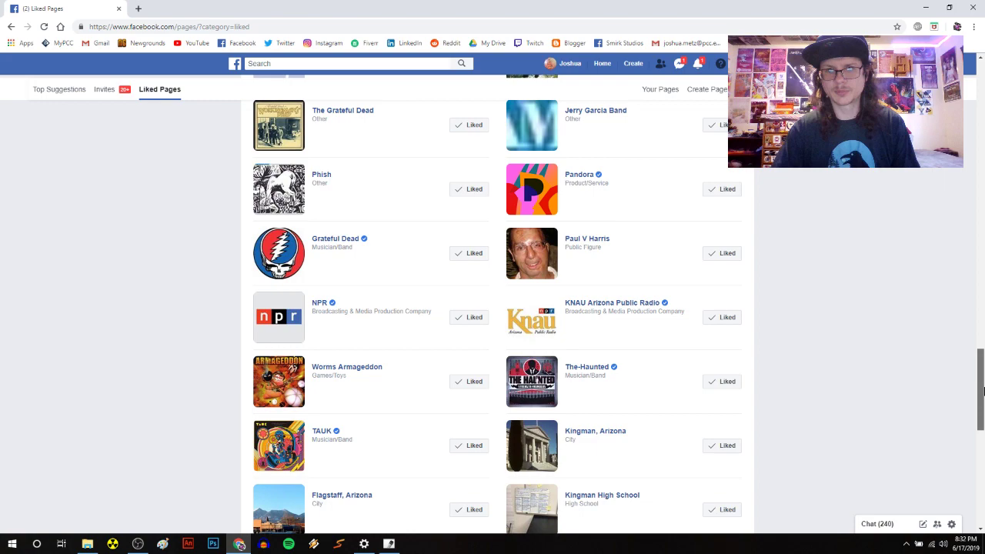
{"action": "mouse_move", "coordinate": [980, 396]}
{"action": "left_mouse_down"}
{"action": "mouse_move", "coordinate": [982, 521]}
{"action": "mouse_move", "coordinate": [981, 343]}
{"action": "mouse_move", "coordinate": [980, 520]}
{"action": "left_mouse_up"}
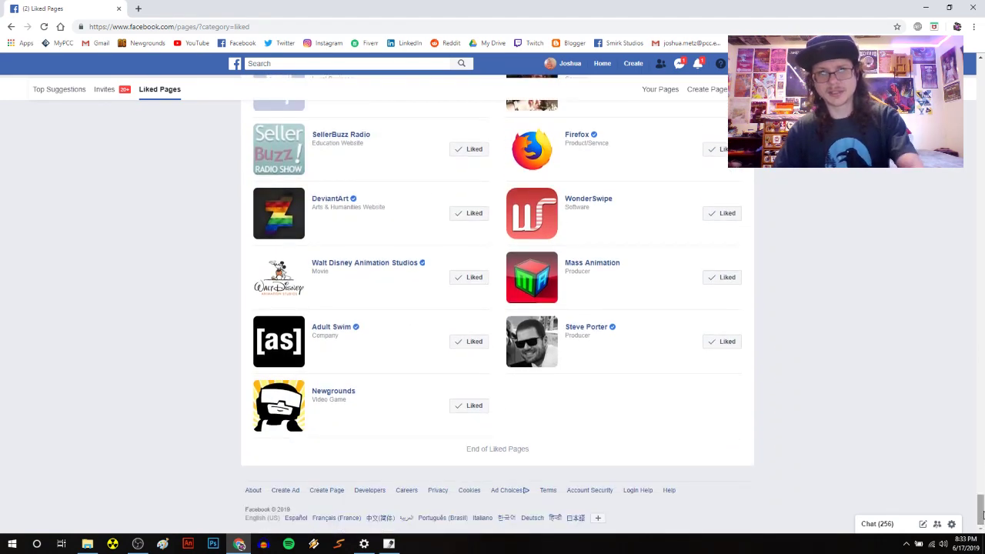
{"action": "left_click_drag", "start_coordinate": [980, 506], "coordinate": [981, 39]}
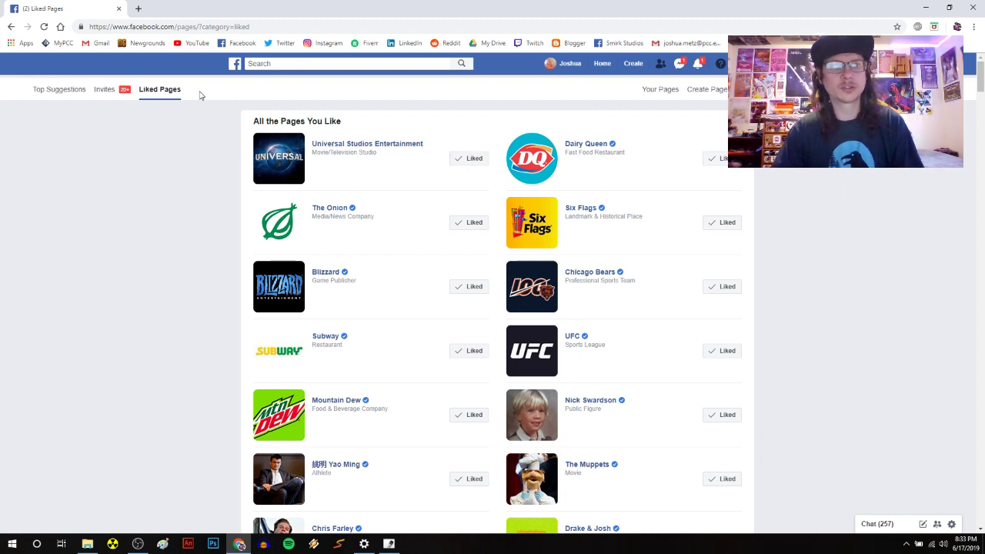
Step: Switch Universal Studios Entertainment from 'Liked' to 'Like'
{"action": "left_click", "coordinate": [472, 160]}
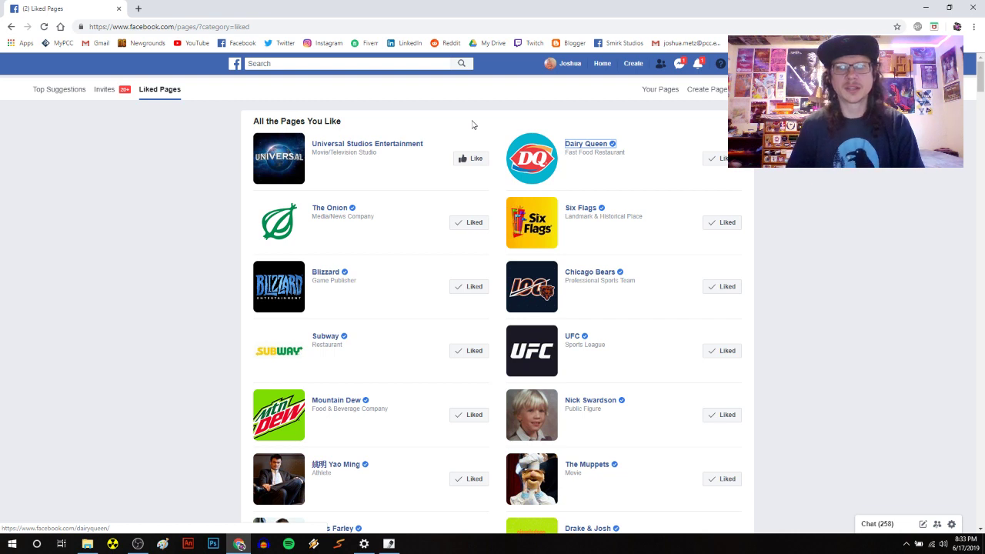
Step: Unlike Dairy Queen, The Onion, Six Flags, Blizzard and Chicago Bears from the keyboard
{"action": "key", "text": "Tab"}
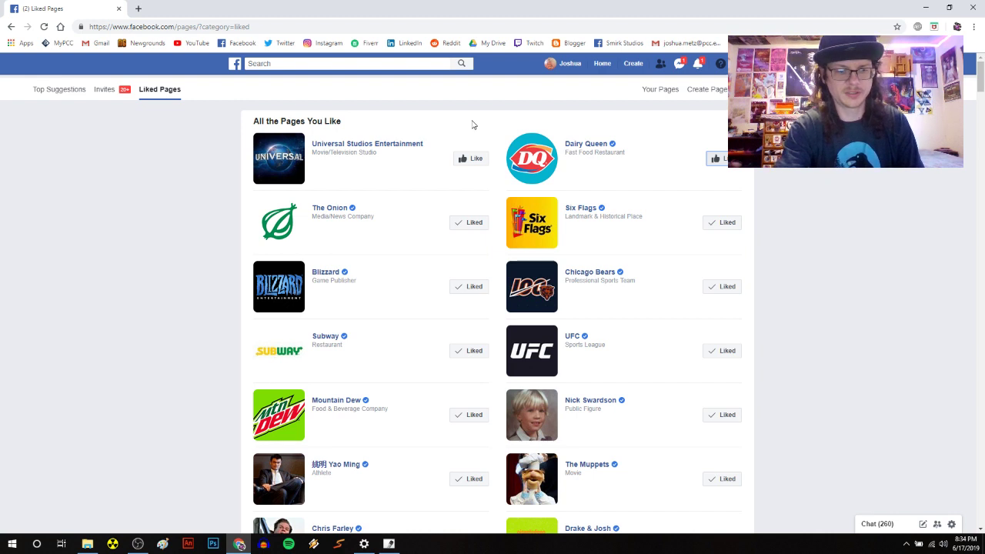
{"action": "key", "text": "Tab"}
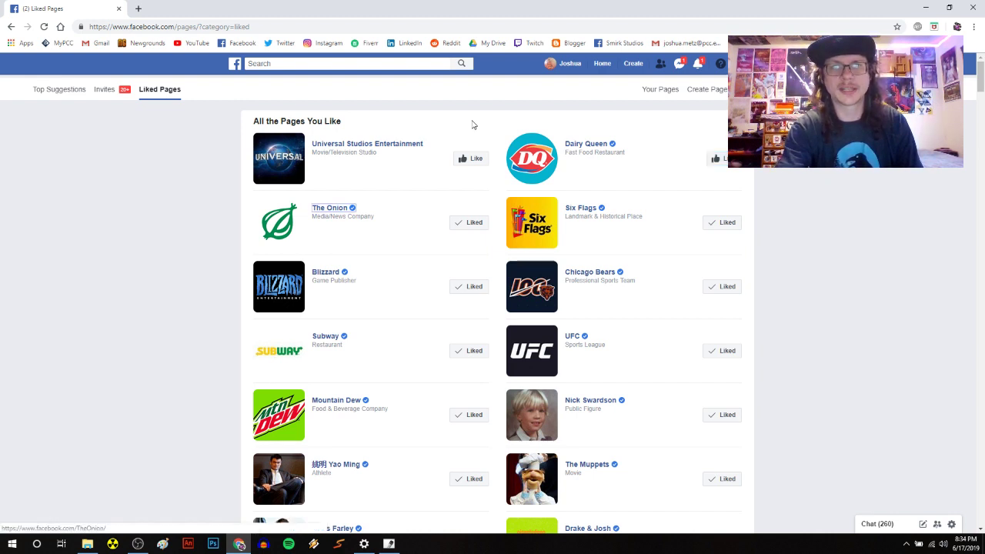
{"action": "key", "text": "Tab"}
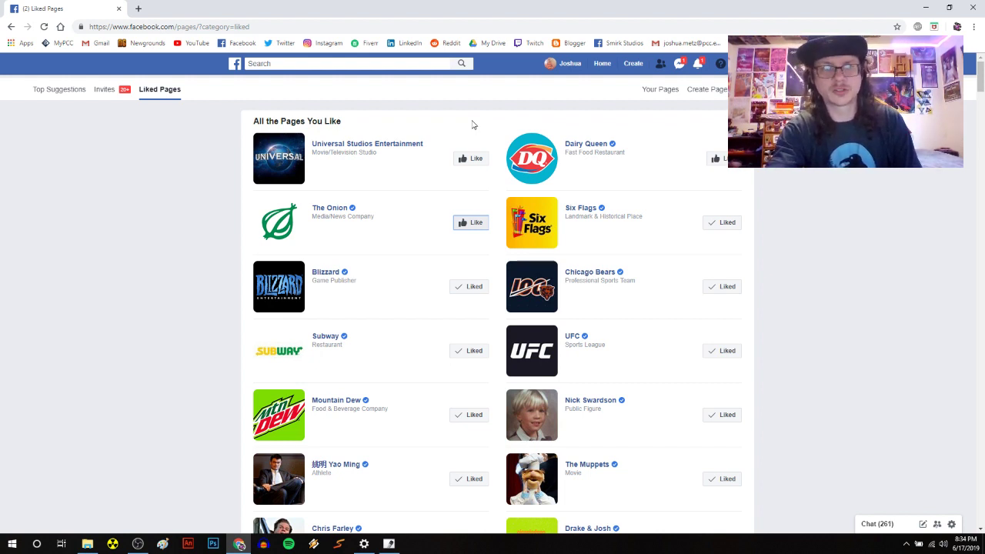
{"action": "key", "text": "Tab"}
{"action": "key", "text": "Tab"}
{"action": "key", "text": "Return"}
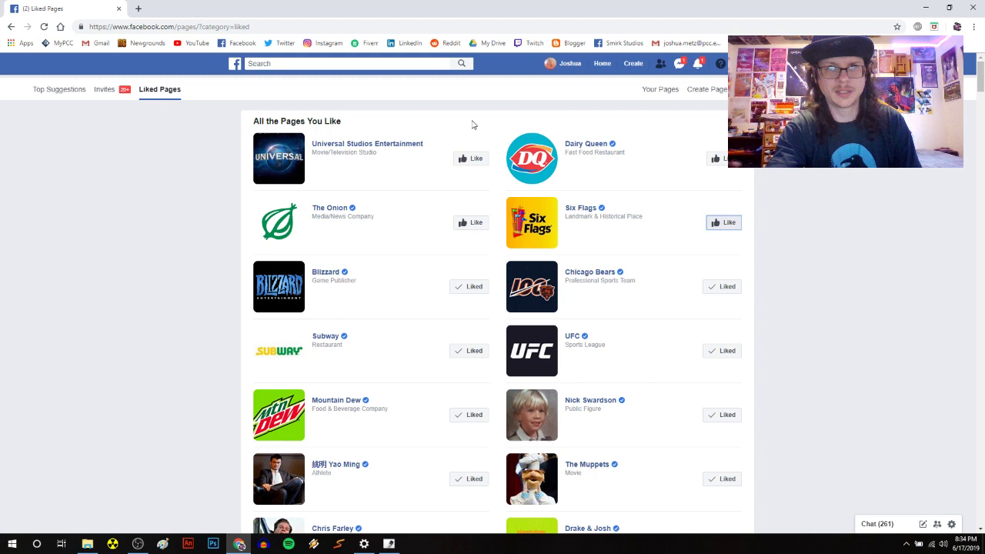
{"action": "key", "text": "Tab"}
{"action": "key", "text": "Tab"}
{"action": "key", "text": "Return"}
{"action": "key", "text": "Tab"}
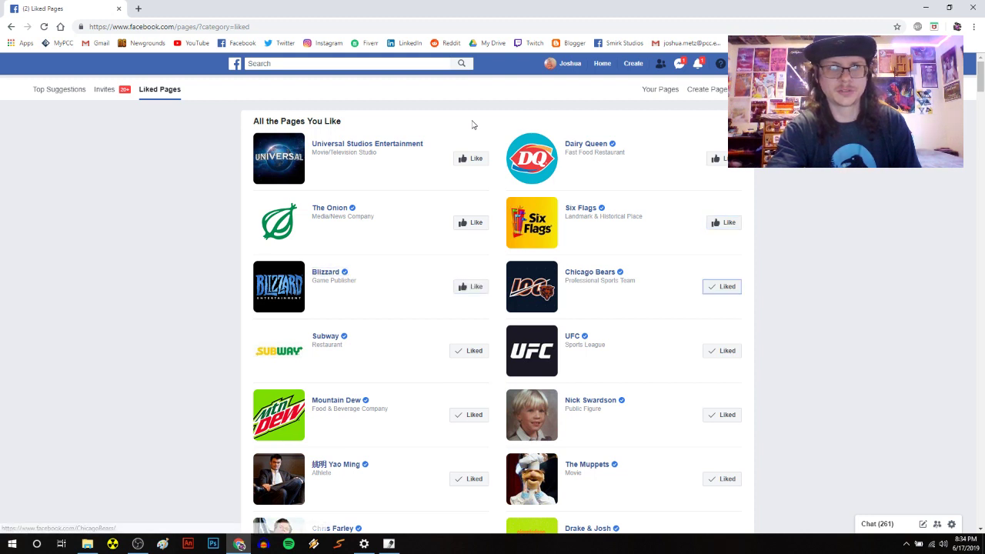
{"action": "key", "text": "Tab"}
{"action": "key", "text": "Return"}
Step: Unlike Subway, UFC, Mountain Dew, a public figure, an athlete and The Muppets
{"action": "key", "text": "Tab"}
{"action": "key", "text": "Tab"}
{"action": "key", "text": "Return"}
{"action": "key", "text": "Tab"}
{"action": "key", "text": "Tab"}
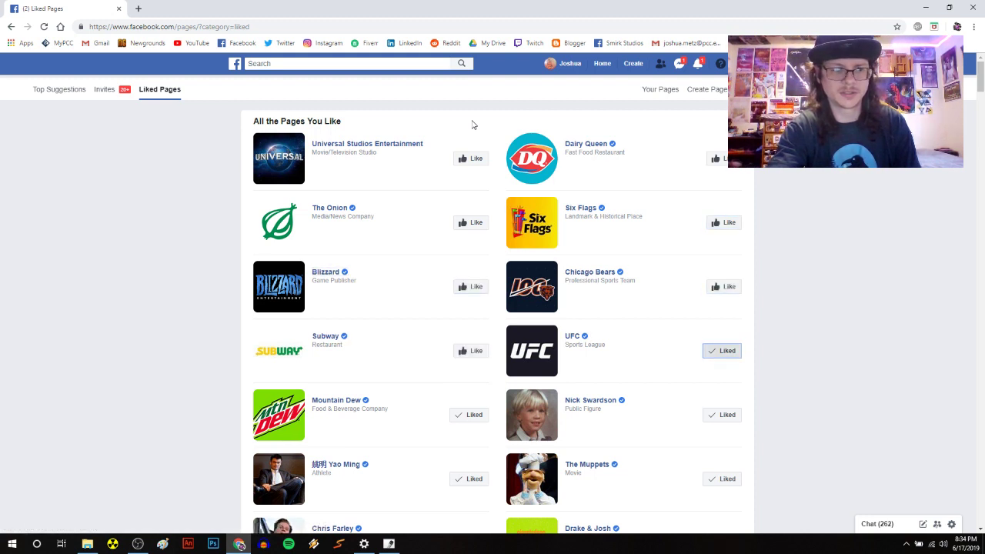
{"action": "key", "text": "Return"}
{"action": "key", "text": "Tab"}
{"action": "key", "text": "Tab"}
{"action": "key", "text": "Return"}
{"action": "key", "text": "Tab"}
{"action": "key", "text": "Tab"}
{"action": "key", "text": "Return"}
{"action": "key", "text": "Tab"}
{"action": "key", "text": "Tab"}
{"action": "key", "text": "Return"}
{"action": "key", "text": "Tab"}
{"action": "key", "text": "Tab"}
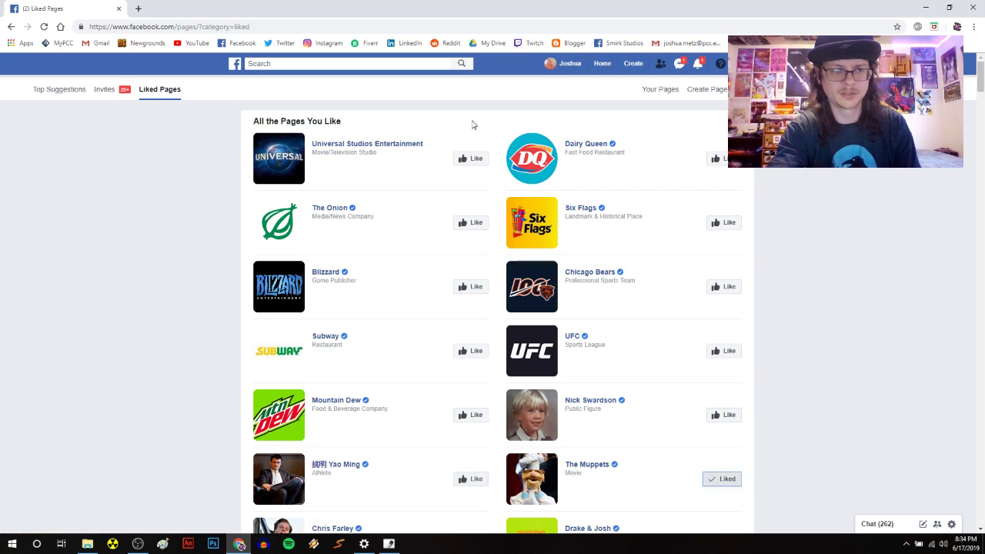
{"action": "key", "text": "Return"}
Step: Unlike a public figure, Drake & Josh, YouTube, Nile, a politician and Pink Floyd
{"action": "key", "text": "Tab"}
{"action": "key", "text": "Tab"}
{"action": "key", "text": "Return"}
{"action": "key", "text": "Tab"}
{"action": "key", "text": "Tab"}
{"action": "key", "text": "Return"}
{"action": "key", "text": "Tab"}
{"action": "key", "text": "Tab"}
{"action": "key", "text": "Return"}
{"action": "key", "text": "Tab"}
{"action": "key", "text": "Tab"}
{"action": "key", "text": "Return"}
{"action": "key", "text": "Tab"}
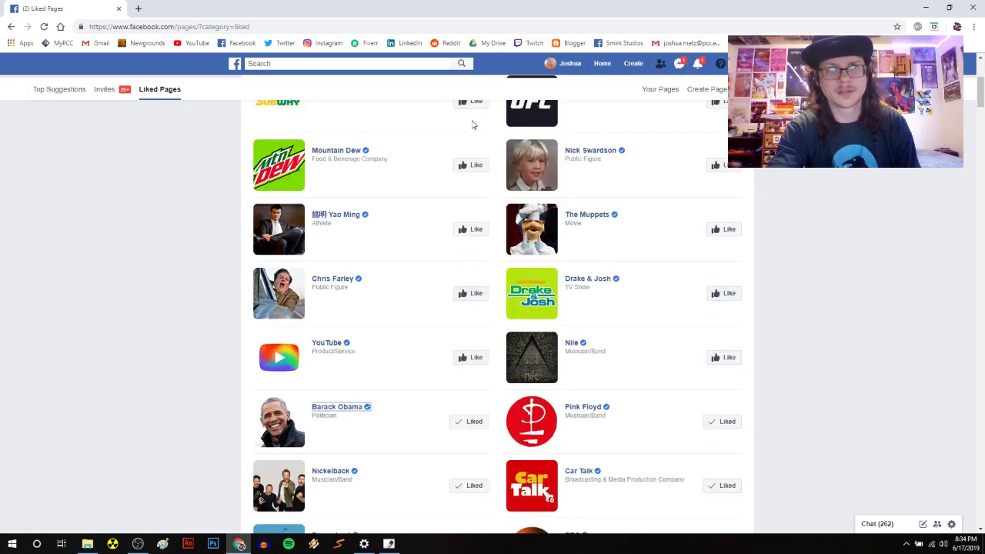
{"action": "key", "text": "Tab"}
{"action": "key", "text": "Return"}
{"action": "key", "text": "Tab"}
Step: Unlike Nickelback, Car Talk, Disneyland, PBS, a musician's page and Djembé
{"action": "key", "text": "Tab"}
{"action": "key", "text": "Return"}
{"action": "key", "text": "Tab"}
{"action": "key", "text": "Tab"}
{"action": "key", "text": "Return"}
{"action": "key", "text": "Tab"}
{"action": "key", "text": "Tab"}
{"action": "key", "text": "Return"}
{"action": "key", "text": "Tab"}
{"action": "key", "text": "Tab"}
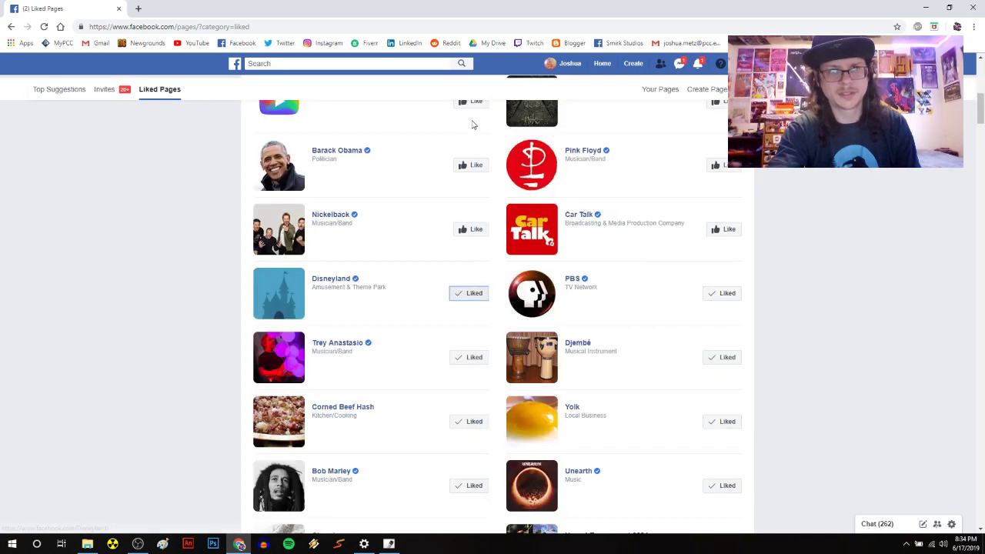
{"action": "key", "text": "Return"}
{"action": "key", "text": "Tab"}
{"action": "key", "text": "Tab"}
{"action": "key", "text": "Return"}
{"action": "key", "text": "Tab"}
{"action": "key", "text": "Tab"}
{"action": "key", "text": "Return"}
{"action": "key", "text": "Tab"}
{"action": "key", "text": "Tab"}
{"action": "key", "text": "Return"}
Step: Unlike Corned Beef Hash, Yolk, musician pages, Chronic, Unreal Tournament 2004 and Unearth
{"action": "key", "text": "Tab"}
{"action": "key", "text": "Tab"}
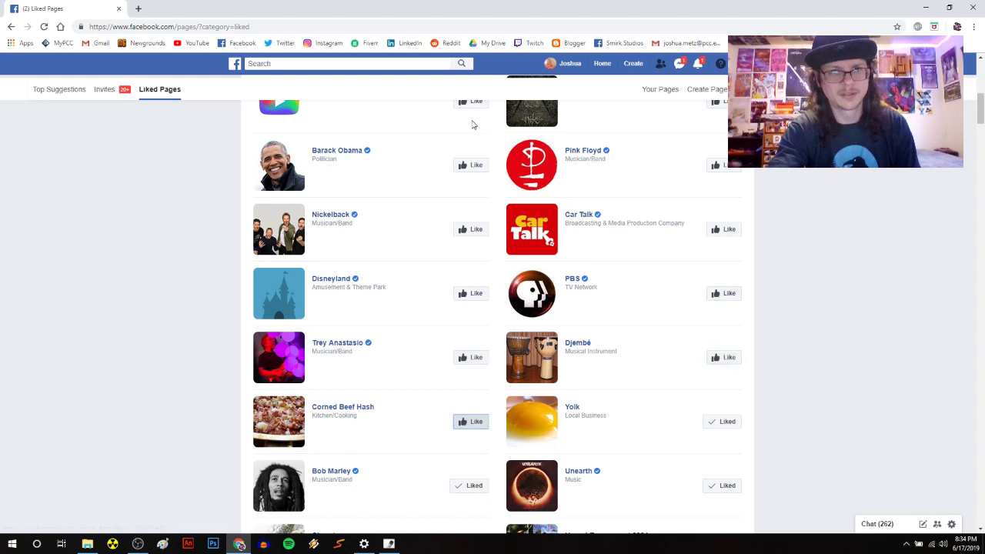
{"action": "key", "text": "Return"}
{"action": "key", "text": "Tab"}
{"action": "key", "text": "Tab"}
{"action": "key", "text": "Return"}
{"action": "key", "text": "Tab"}
{"action": "key", "text": "Tab"}
{"action": "key", "text": "Return"}
{"action": "key", "text": "Tab"}
{"action": "key", "text": "Tab"}
{"action": "key", "text": "Return"}
{"action": "key", "text": "Tab"}
{"action": "key", "text": "Tab"}
{"action": "key", "text": "Return"}
{"action": "key", "text": "Tab"}
{"action": "key", "text": "Tab"}
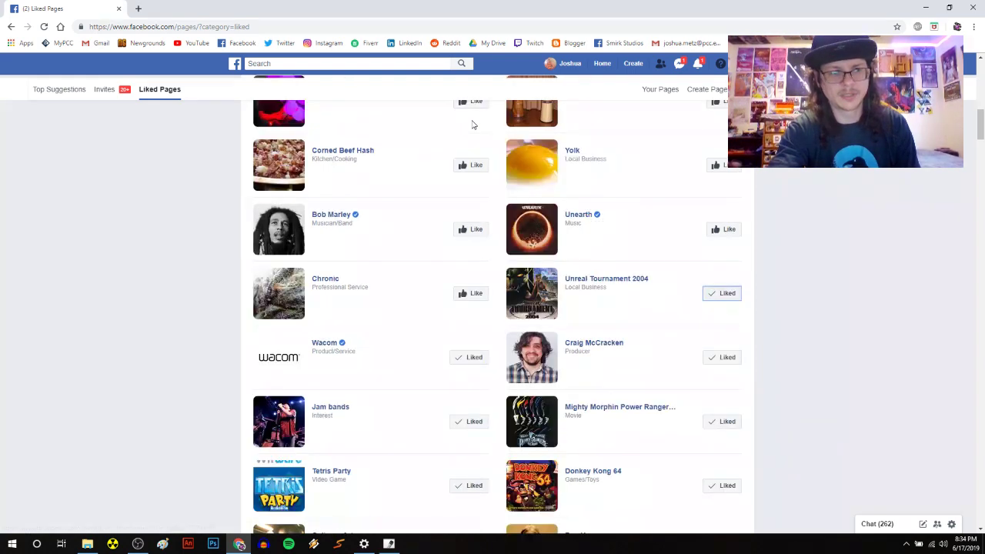
{"action": "key", "text": "Return"}
{"action": "key", "text": "Tab"}
{"action": "key", "text": "Tab"}
{"action": "key", "text": "Return"}
Step: Unlike Wacom, a producer's page, Jam bands, Tetris Party, Power Rangers, Donkey Kong 64 and Culinary Arts
{"action": "key", "text": "Tab"}
{"action": "key", "text": "Tab"}
{"action": "key", "text": "Return"}
{"action": "key", "text": "Tab"}
{"action": "key", "text": "Tab"}
{"action": "key", "text": "Return"}
{"action": "key", "text": "Tab"}
{"action": "key", "text": "Tab"}
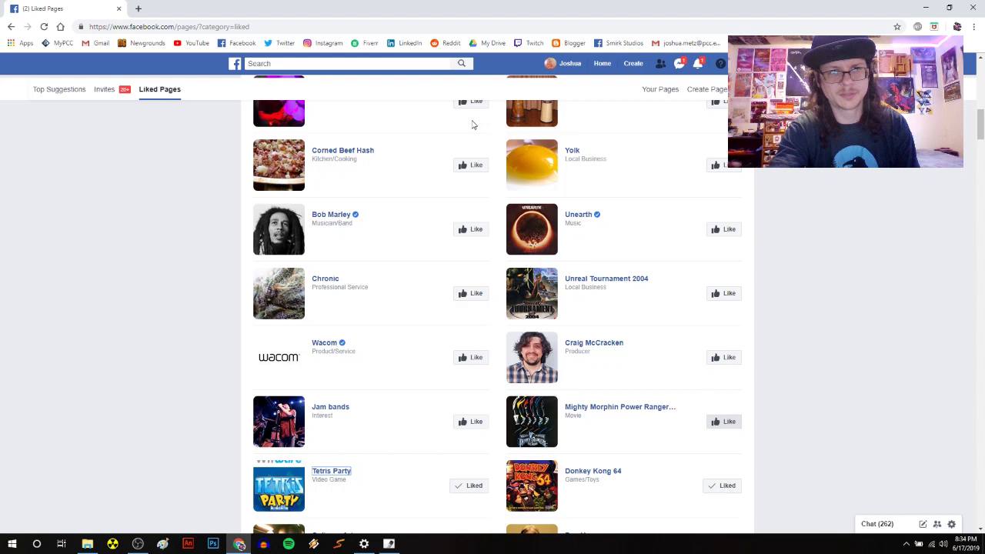
{"action": "key", "text": "Return"}
{"action": "key", "text": "Tab"}
{"action": "key", "text": "Tab"}
{"action": "key", "text": "Return"}
{"action": "key", "text": "Tab"}
{"action": "key", "text": "Tab"}
{"action": "key", "text": "Return"}
{"action": "key", "text": "Tab"}
{"action": "key", "text": "Tab"}
{"action": "key", "text": "Return"}
Step: Unlike an author's page, The Venture Bros., Newground's Audio Portal, Rocko's Modern Life, Kind Vines, Radiogrounds and CNET
{"action": "key", "text": "Tab"}
{"action": "key", "text": "Tab"}
{"action": "key", "text": "Return"}
{"action": "key", "text": "Tab"}
{"action": "key", "text": "Tab"}
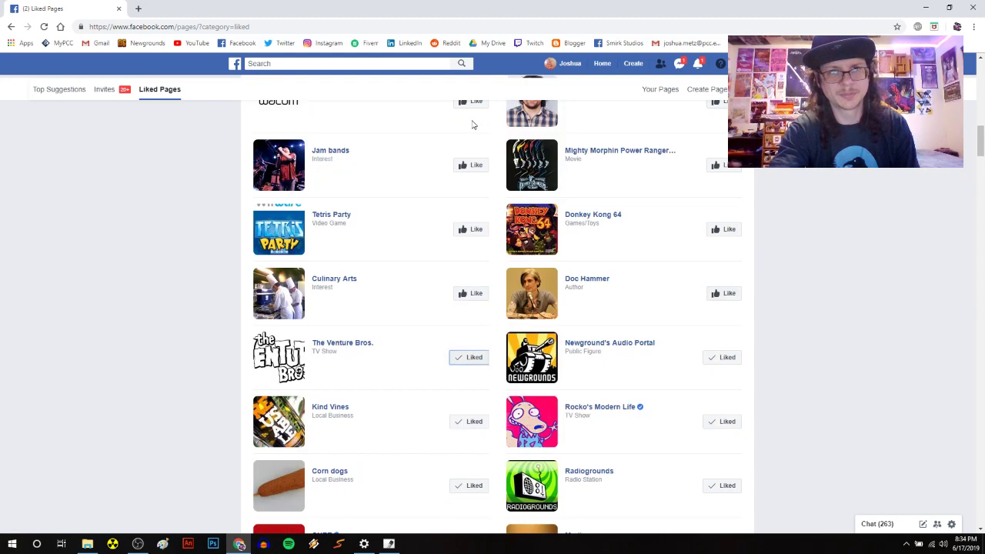
{"action": "key", "text": "Return"}
{"action": "key", "text": "Tab"}
{"action": "key", "text": "Tab"}
{"action": "key", "text": "Return"}
{"action": "key", "text": "Tab"}
{"action": "key", "text": "Tab"}
{"action": "key", "text": "Return"}
{"action": "key", "text": "Tab"}
{"action": "key", "text": "Tab"}
{"action": "key", "text": "Return"}
{"action": "key", "text": "Tab"}
{"action": "key", "text": "Tab"}
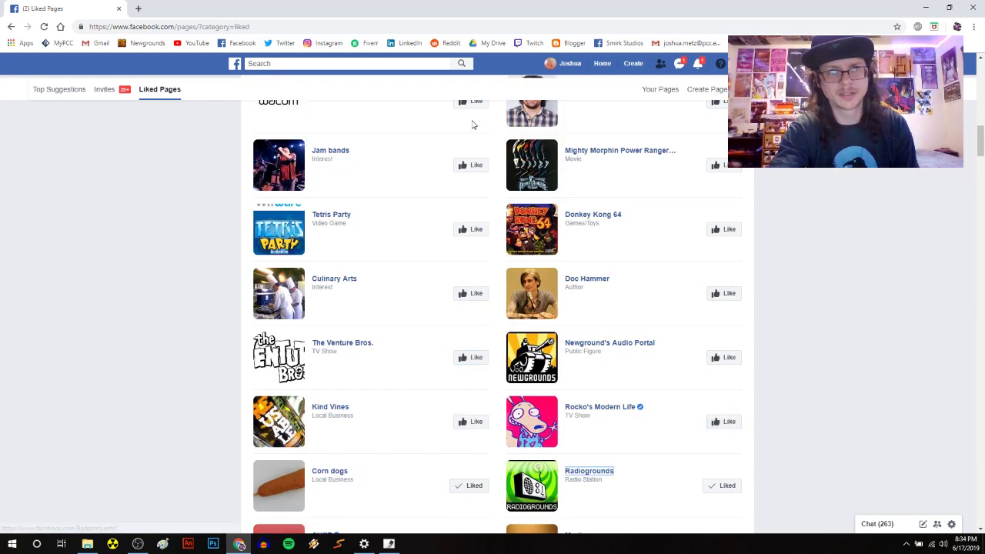
{"action": "key", "text": "Tab"}
{"action": "key", "text": "Tab"}
{"action": "key", "text": "Return"}
{"action": "key", "text": "Tab"}
{"action": "key", "text": "Tab"}
{"action": "key", "text": "Return"}
{"action": "key", "text": "Tab"}
{"action": "key", "text": "Tab"}
{"action": "key", "text": "Return"}
{"action": "key", "text": "Tab"}
{"action": "key", "text": "Tab"}
{"action": "key", "text": "Tab"}
{"action": "key", "text": "Tab"}
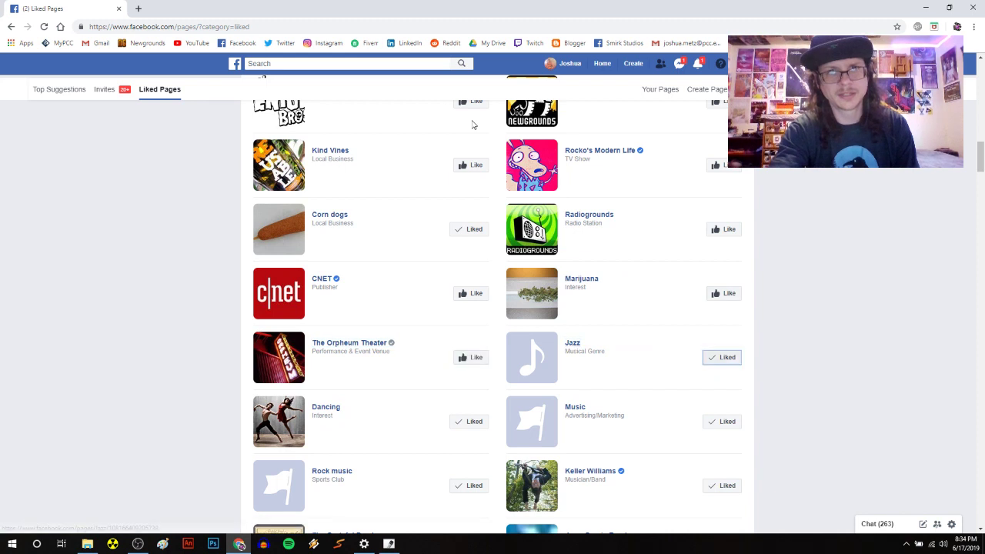
{"action": "key", "text": "Return"}
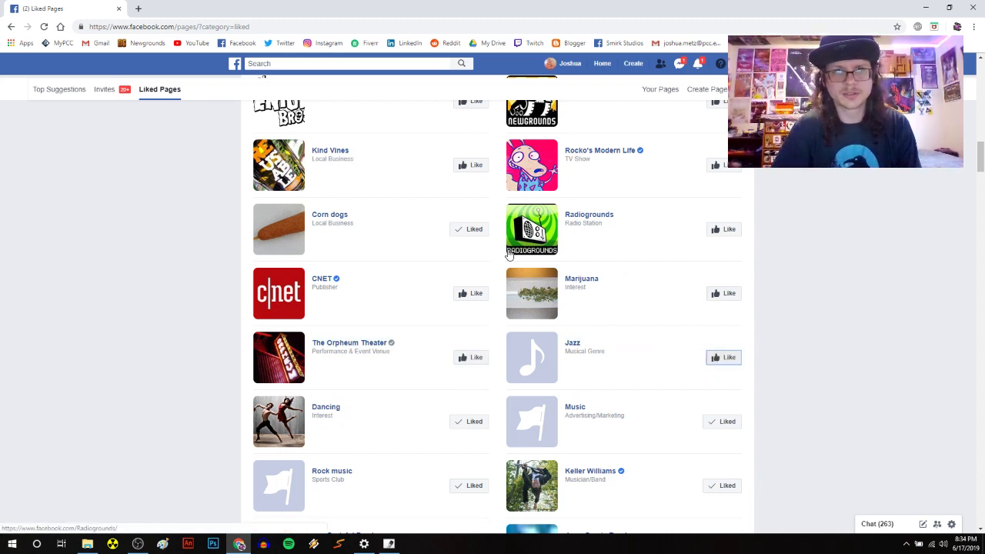
Step: Unlike Corn dogs, Dancing, Rock music, the musician's page, The Grateful Dead and Jerry Garcia Band
{"action": "left_click", "coordinate": [472, 230]}
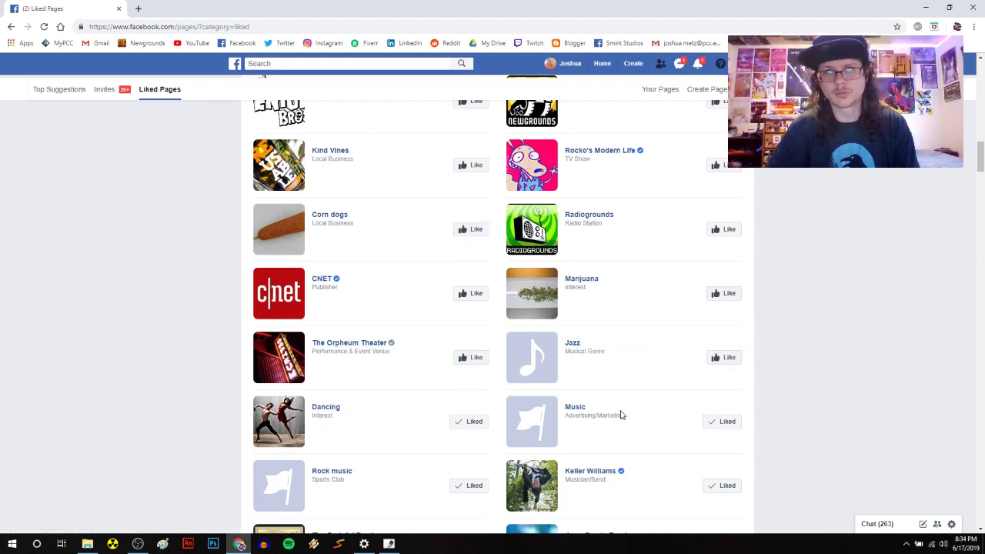
{"action": "left_click", "coordinate": [477, 422]}
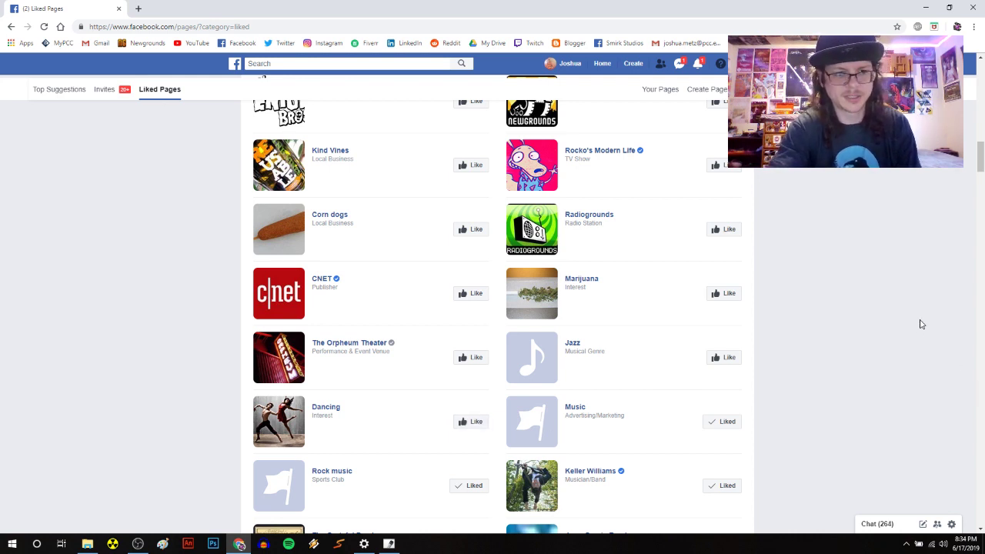
{"action": "key", "text": "Tab"}
{"action": "key", "text": "Tab"}
{"action": "key", "text": "Return"}
{"action": "key", "text": "Tab"}
{"action": "key", "text": "Tab"}
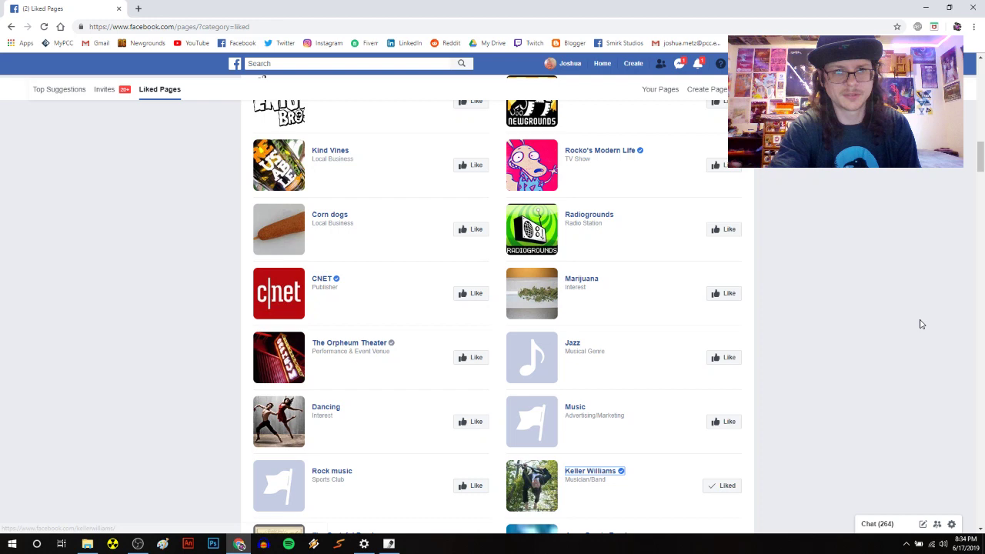
{"action": "key", "text": "Return"}
{"action": "key", "text": "Tab"}
{"action": "key", "text": "Tab"}
{"action": "key", "text": "Return"}
{"action": "key", "text": "Tab"}
{"action": "key", "text": "Tab"}
{"action": "key", "text": "Return"}
Step: Unlike Phish, Pandora, the Grateful Dead band page, Paul V Harris, NPR and KNAU
{"action": "key", "text": "Tab"}
{"action": "key", "text": "Tab"}
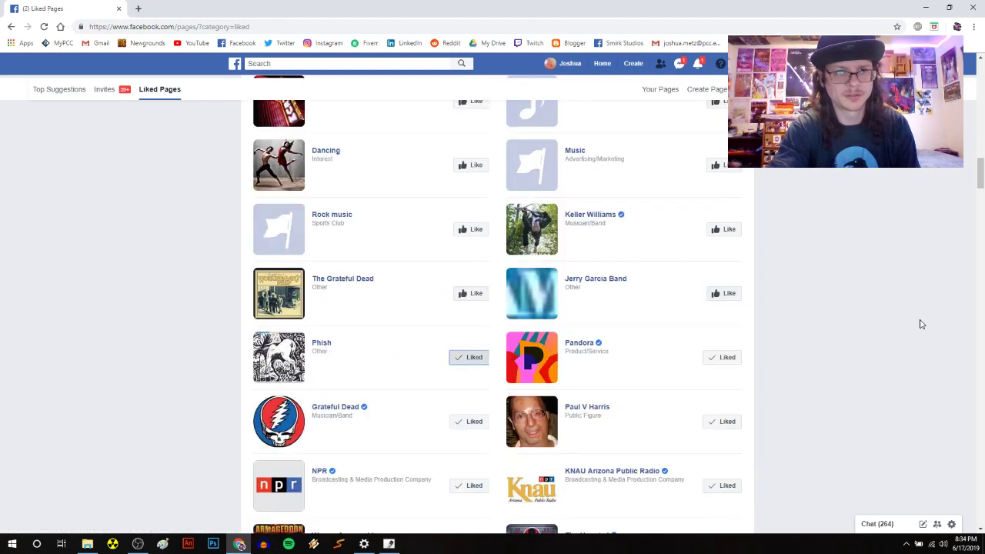
{"action": "key", "text": "Return"}
{"action": "key", "text": "Tab"}
{"action": "key", "text": "Tab"}
{"action": "key", "text": "Return"}
{"action": "key", "text": "Tab"}
{"action": "key", "text": "Tab"}
{"action": "key", "text": "Return"}
{"action": "key", "text": "Tab"}
{"action": "key", "text": "Tab"}
{"action": "key", "text": "Return"}
{"action": "key", "text": "Tab"}
{"action": "key", "text": "Tab"}
{"action": "key", "text": "Return"}
Step: Unlike Worms Armageddon, The-Haunted, TAUK, Flagstaff and Kingman pages
{"action": "key", "text": "Tab"}
{"action": "key", "text": "Tab"}
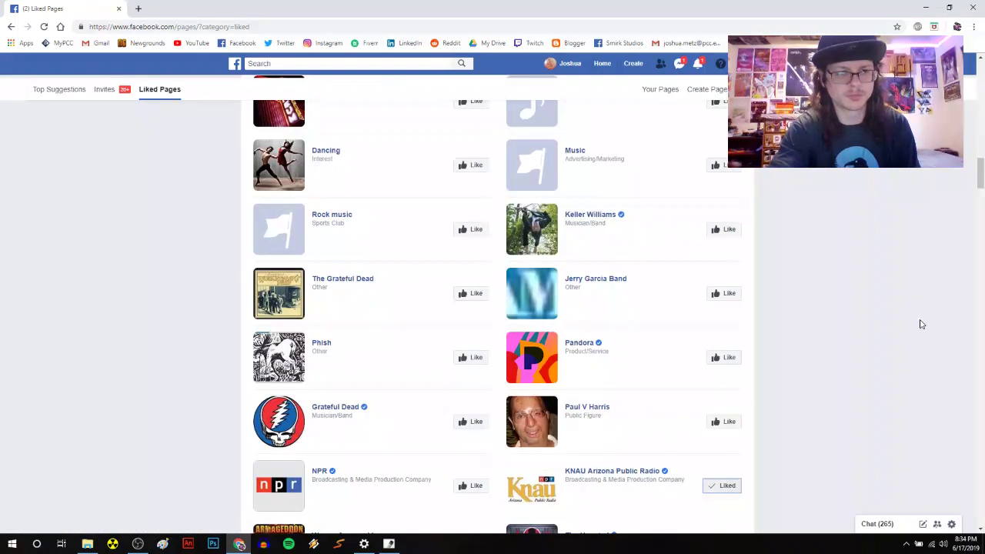
{"action": "key", "text": "Return"}
{"action": "key", "text": "Tab"}
{"action": "key", "text": "Tab"}
{"action": "key", "text": "Return"}
{"action": "key", "text": "Tab"}
{"action": "key", "text": "Tab"}
{"action": "key", "text": "Return"}
{"action": "key", "text": "Tab"}
{"action": "key", "text": "Tab"}
{"action": "key", "text": "Return"}
{"action": "key", "text": "Tab"}
Step: Unlike Chicago Bulls and the other sports team pages
{"action": "key", "text": "Tab"}
{"action": "key", "text": "Return"}
{"action": "key", "text": "Tab"}
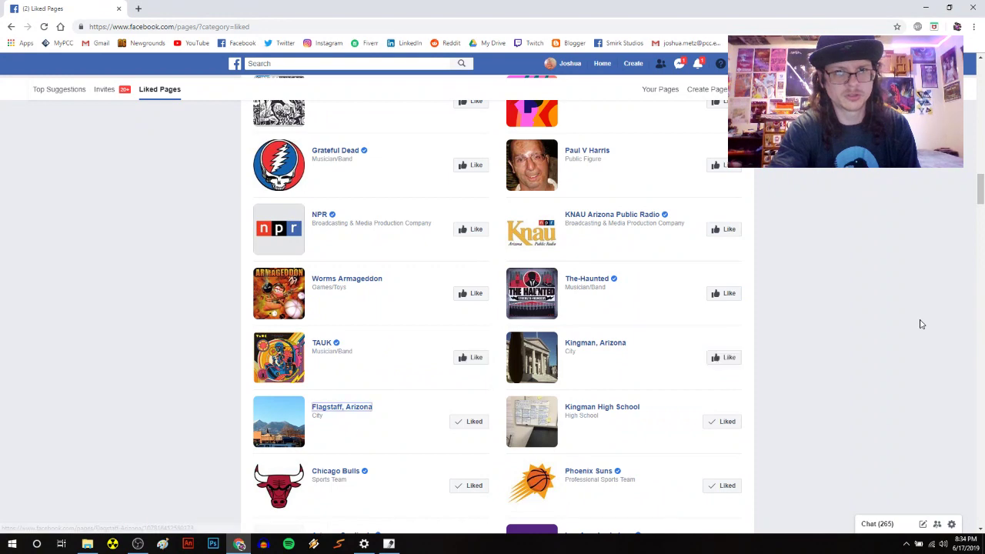
{"action": "key", "text": "Tab"}
{"action": "key", "text": "Return"}
{"action": "key", "text": "Tab"}
{"action": "key", "text": "Tab"}
{"action": "key", "text": "Return"}
{"action": "key", "text": "Tab"}
{"action": "key", "text": "Tab"}
{"action": "key", "text": "Return"}
{"action": "key", "text": "Tab"}
{"action": "key", "text": "Tab"}
{"action": "key", "text": "Return"}
{"action": "key", "text": "Tab"}
{"action": "key", "text": "Tab"}
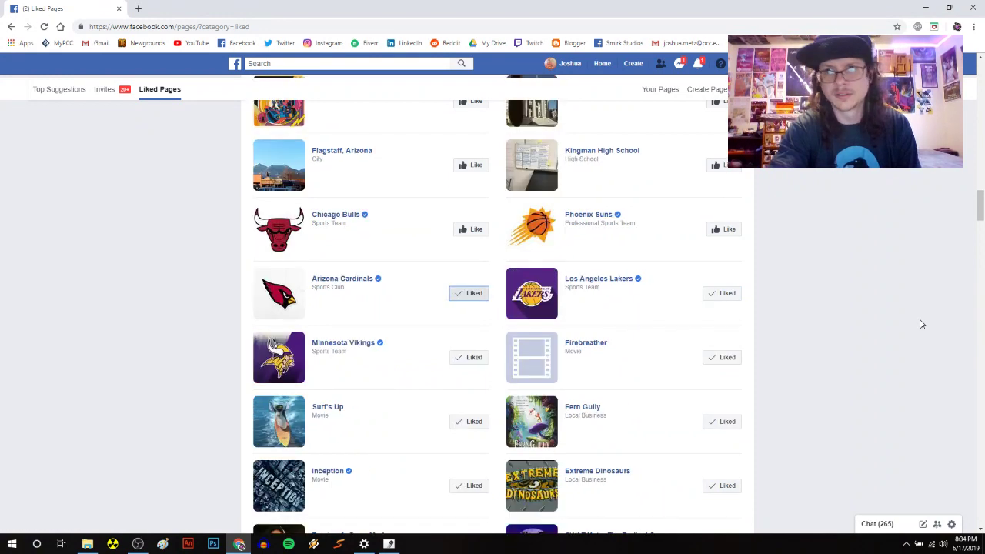
{"action": "key", "text": "Return"}
{"action": "key", "text": "Tab"}
{"action": "key", "text": "Tab"}
{"action": "key", "text": "Return"}
{"action": "key", "text": "Tab"}
{"action": "key", "text": "Tab"}
{"action": "key", "text": "Return"}
Step: Unlike Firebreather, Surf's Up, Inception, Fern Gully, Extreme Dinosaurs, Damian Jr Gong Marley and SWAT Kats
{"action": "key", "text": "Tab"}
{"action": "key", "text": "Tab"}
{"action": "key", "text": "Return"}
{"action": "key", "text": "Tab"}
{"action": "key", "text": "Tab"}
{"action": "key", "text": "Return"}
{"action": "key", "text": "Tab"}
{"action": "key", "text": "Tab"}
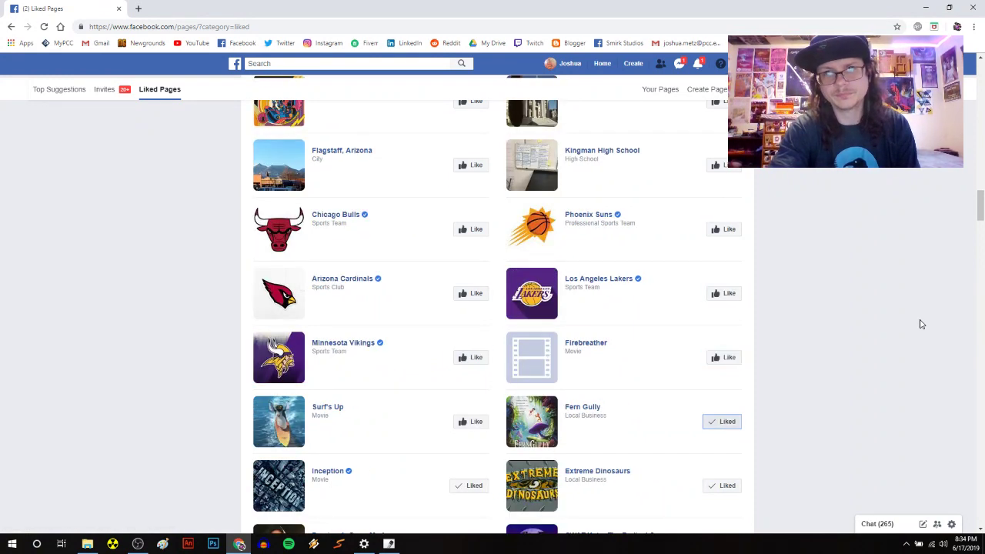
{"action": "key", "text": "Return"}
{"action": "key", "text": "Tab"}
{"action": "key", "text": "Tab"}
{"action": "key", "text": "Return"}
{"action": "key", "text": "Tab"}
{"action": "key", "text": "Tab"}
{"action": "key", "text": "Return"}
{"action": "key", "text": "Tab"}
{"action": "key", "text": "Tab"}
{"action": "key", "text": "Return"}
Step: Unlike Mighty Morphin Power Rangers, Brendon Small, Stephen Hillenburg, Marvel and Venom
{"action": "key", "text": "Tab"}
{"action": "key", "text": "Tab"}
{"action": "key", "text": "Return"}
{"action": "key", "text": "Tab"}
{"action": "key", "text": "Tab"}
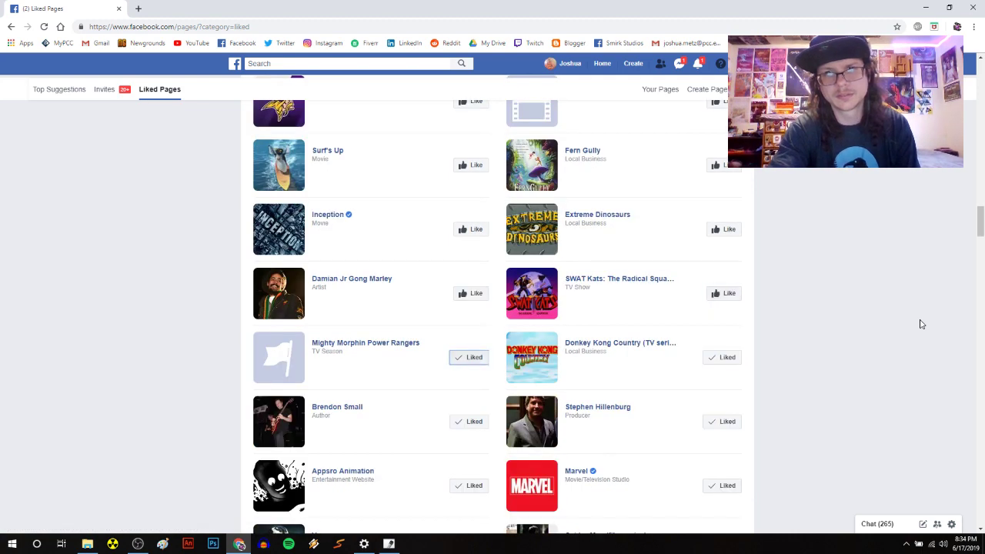
{"action": "key", "text": "Return"}
{"action": "key", "text": "Tab"}
{"action": "key", "text": "Tab"}
{"action": "key", "text": "Return"}
{"action": "key", "text": "Tab"}
{"action": "key", "text": "Tab"}
{"action": "key", "text": "Return"}
{"action": "key", "text": "Tab"}
{"action": "key", "text": "Tab"}
{"action": "key", "text": "Return"}
{"action": "key", "text": "Tab"}
{"action": "key", "text": "Tab"}
{"action": "key", "text": "Return"}
{"action": "key", "text": "Tab"}
{"action": "key", "text": "Tab"}
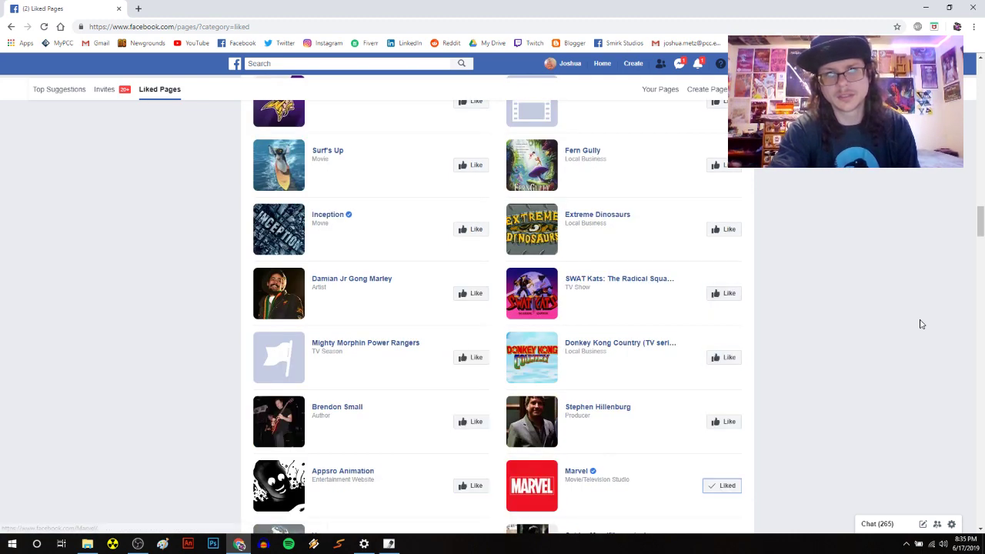
{"action": "key", "text": "Return"}
{"action": "key", "text": "Tab"}
{"action": "key", "text": "Tab"}
{"action": "key", "text": "Return"}
Step: Unlike Spider-Man, Spawn, Lady Death, Mushroomer and The Faceless
{"action": "key", "text": "Tab"}
{"action": "key", "text": "Tab"}
{"action": "key", "text": "Return"}
{"action": "key", "text": "Tab"}
{"action": "key", "text": "Tab"}
{"action": "key", "text": "Return"}
{"action": "key", "text": "Tab"}
{"action": "key", "text": "Tab"}
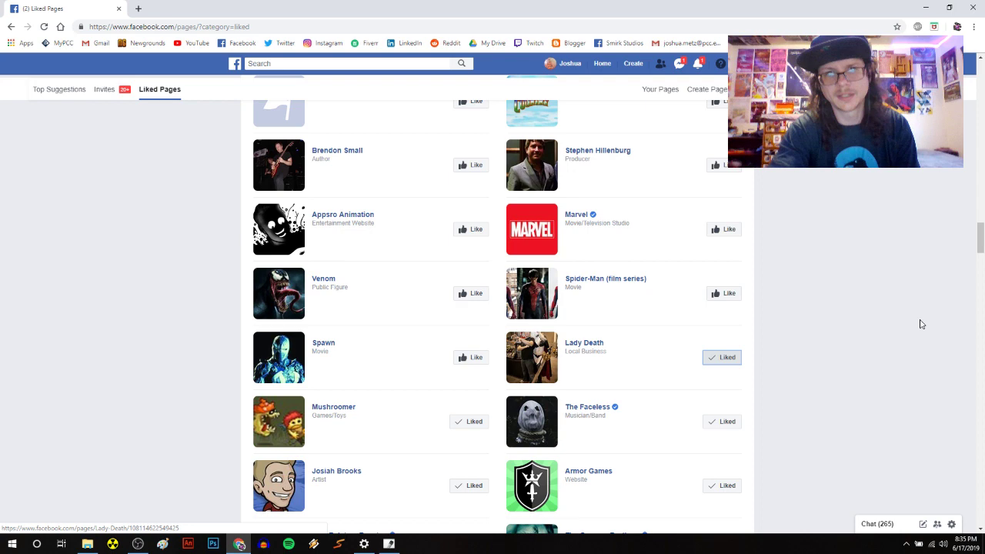
{"action": "key", "text": "Return"}
{"action": "key", "text": "Tab"}
{"action": "key", "text": "Tab"}
{"action": "key", "text": "Return"}
{"action": "key", "text": "Tab"}
{"action": "key", "text": "Tab"}
{"action": "key", "text": "Return"}
{"action": "key", "text": "Tab"}
Step: Unlike Josiah Brooks, Armor Games, New Belgium, The Gregory Brothers, Magic: The Gathering, SpongeBob and similar pages
{"action": "key", "text": "Tab"}
{"action": "key", "text": "Return"}
{"action": "key", "text": "Tab"}
{"action": "key", "text": "Tab"}
{"action": "key", "text": "Tab"}
{"action": "key", "text": "Return"}
{"action": "key", "text": "Tab"}
{"action": "key", "text": "Tab"}
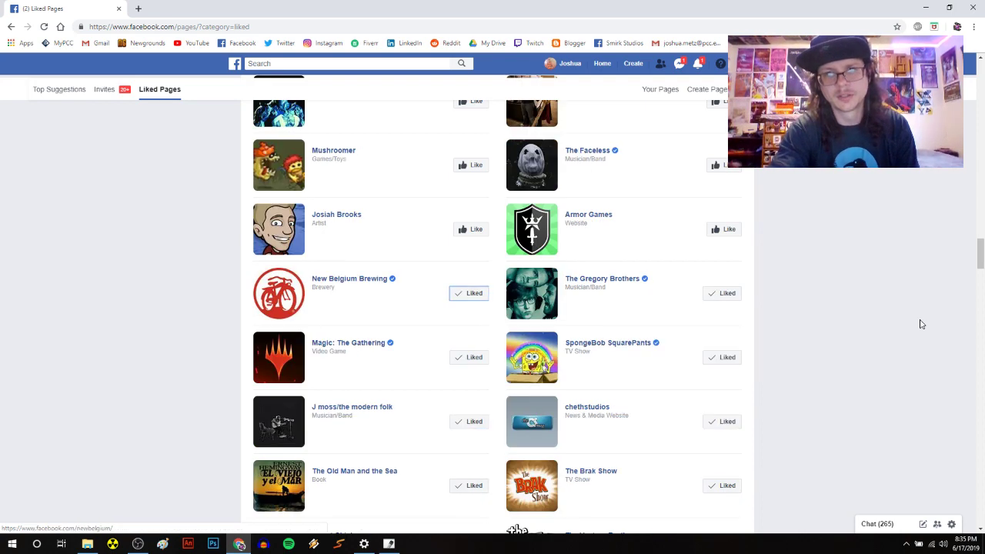
{"action": "key", "text": "Tab"}
{"action": "key", "text": "Return"}
{"action": "key", "text": "Tab"}
{"action": "key", "text": "Tab"}
{"action": "key", "text": "Return"}
{"action": "key", "text": "Tab"}
{"action": "key", "text": "Tab"}
{"action": "key", "text": "Tab"}
{"action": "key", "text": "Return"}
{"action": "key", "text": "Tab"}
{"action": "key", "text": "Tab"}
{"action": "key", "text": "Tab"}
{"action": "key", "text": "Return"}
{"action": "key", "text": "Tab"}
{"action": "key", "text": "Tab"}
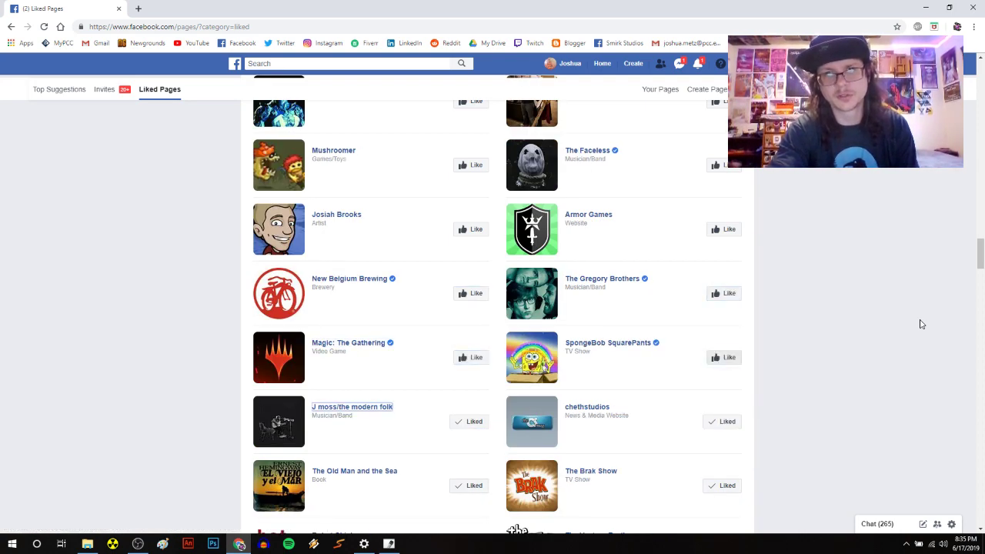
{"action": "key", "text": "Tab"}
{"action": "key", "text": "Return"}
{"action": "key", "text": "Tab"}
{"action": "key", "text": "Tab"}
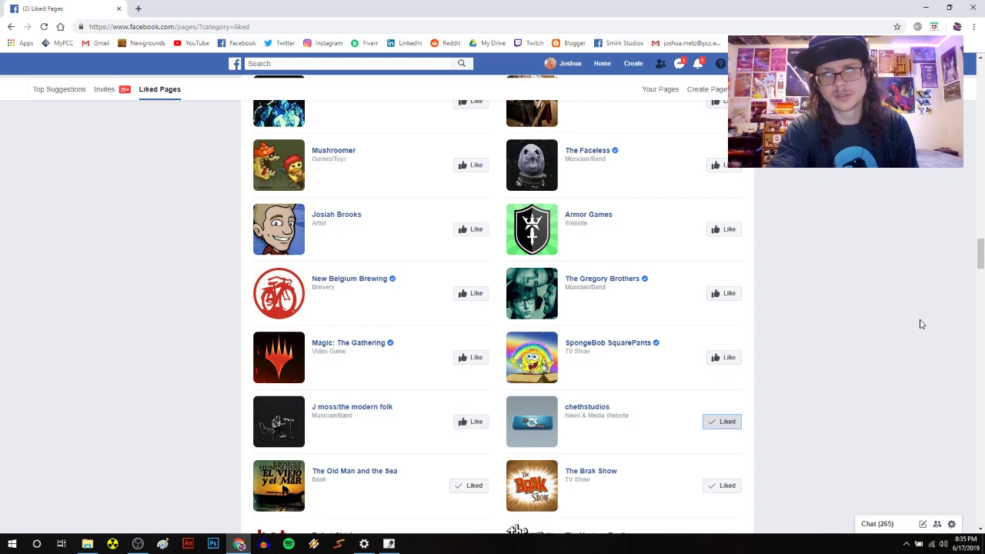
{"action": "key", "text": "Return"}
Step: Unlike The Brak Show, Robot Chicken, The Venture Brothers, Dragonball Z and Pokemon (Anime)
{"action": "key", "text": "Tab"}
{"action": "key", "text": "Tab"}
{"action": "key", "text": "Return"}
{"action": "key", "text": "Tab"}
{"action": "key", "text": "Tab"}
{"action": "key", "text": "Return"}
{"action": "key", "text": "Tab"}
{"action": "key", "text": "Tab"}
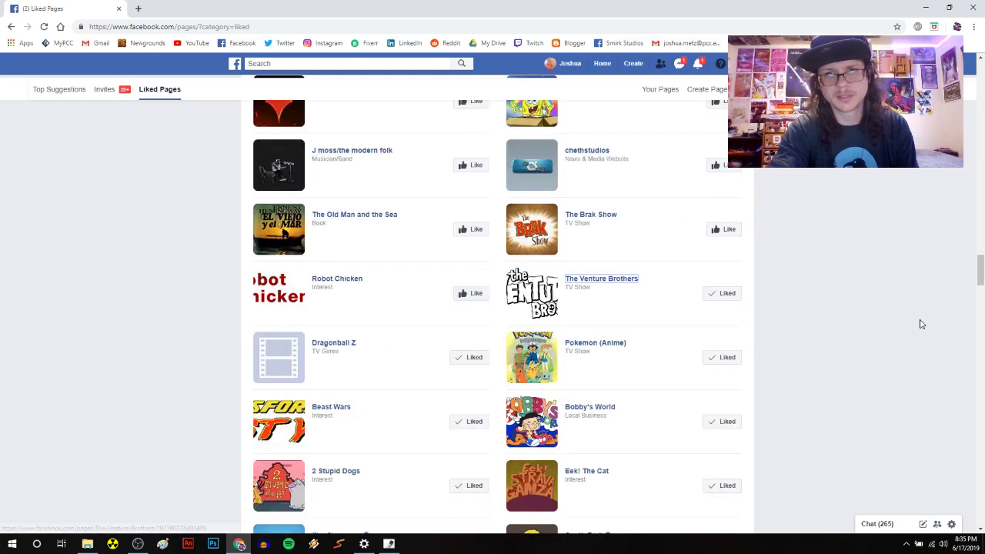
{"action": "key", "text": "Tab"}
{"action": "key", "text": "Return"}
{"action": "key", "text": "Tab"}
{"action": "key", "text": "Tab"}
{"action": "key", "text": "Return"}
{"action": "key", "text": "Tab"}
{"action": "key", "text": "Tab"}
{"action": "key", "text": "Return"}
{"action": "key", "text": "Tab"}
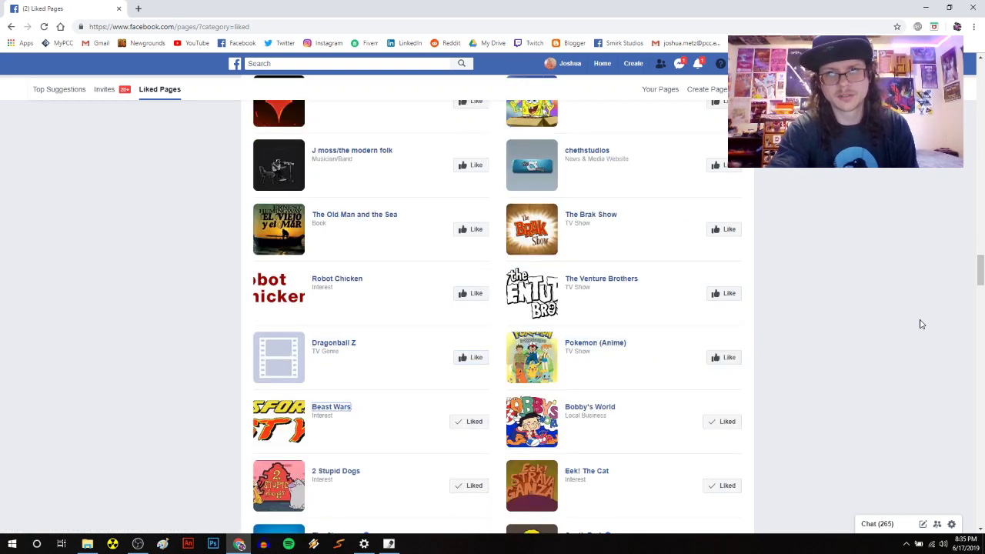
{"action": "key", "text": "Return"}
Step: Unlike Beast Wars, Bobby's World, 2 Stupid Dogs and Eek! The Cat
{"action": "key", "text": "Tab"}
{"action": "key", "text": "Tab"}
{"action": "key", "text": "Return"}
{"action": "key", "text": "Tab"}
{"action": "key", "text": "Tab"}
{"action": "key", "text": "Return"}
{"action": "key", "text": "Tab"}
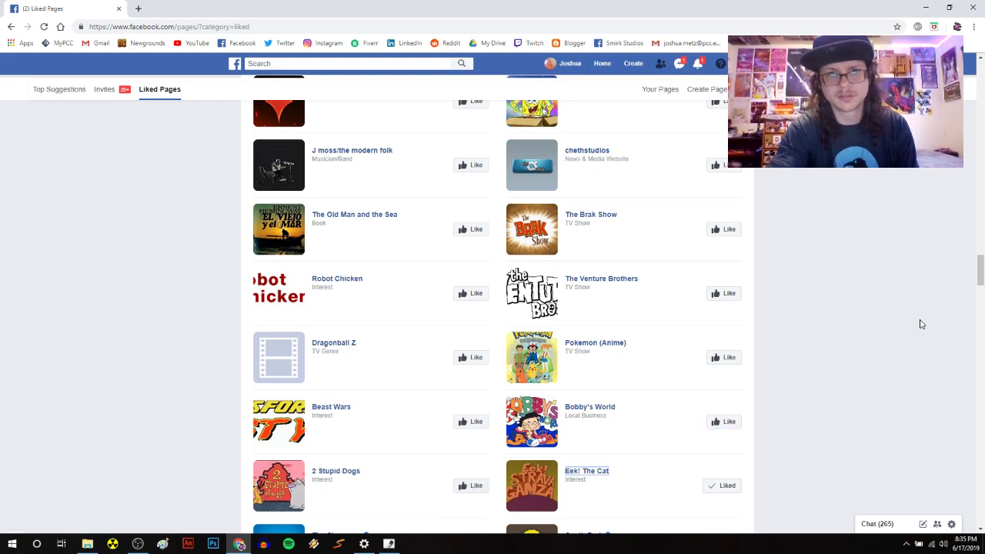
Step: Unlike The Simpsons, South Park, Family Guy, The Fairly Odd Parents, Ren and Stimpy and Surf Ninjas
{"action": "key", "text": "Tab"}
{"action": "key", "text": "Return"}
{"action": "key", "text": "Tab"}
{"action": "key", "text": "Tab"}
{"action": "key", "text": "Return"}
{"action": "key", "text": "Tab"}
{"action": "key", "text": "Tab"}
{"action": "key", "text": "Return"}
{"action": "key", "text": "Tab"}
{"action": "key", "text": "Tab"}
{"action": "key", "text": "Return"}
{"action": "key", "text": "Tab"}
{"action": "key", "text": "Tab"}
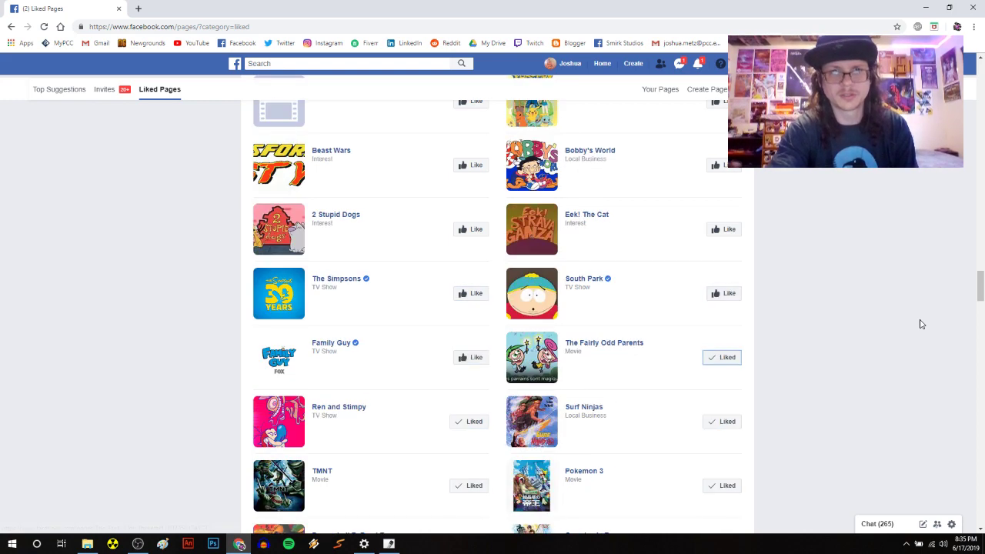
{"action": "key", "text": "Return"}
{"action": "key", "text": "Tab"}
{"action": "key", "text": "Tab"}
{"action": "key", "text": "Return"}
{"action": "key", "text": "Tab"}
{"action": "key", "text": "Tab"}
{"action": "key", "text": "Return"}
{"action": "key", "text": "Tab"}
Step: Scroll back up and reload the page to refresh the liked pages list
{"action": "scroll", "coordinate": [922, 324], "scroll_direction": "down", "scroll_amount": 4}
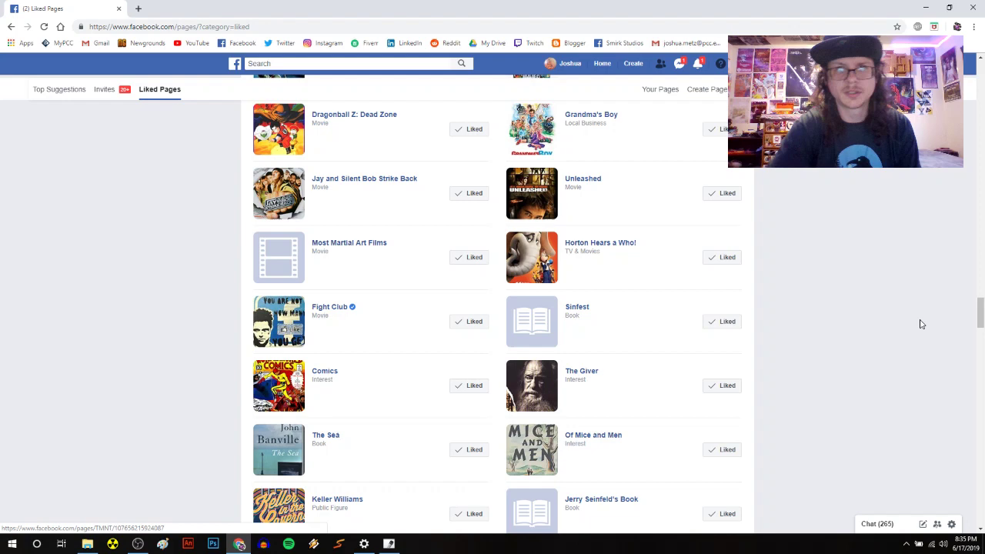
{"action": "scroll", "coordinate": [885, 312], "scroll_direction": "up", "scroll_amount": 2}
{"action": "scroll", "coordinate": [839, 309], "scroll_direction": "up", "scroll_amount": 1}
{"action": "scroll", "coordinate": [708, 331], "scroll_direction": "up", "scroll_amount": 1}
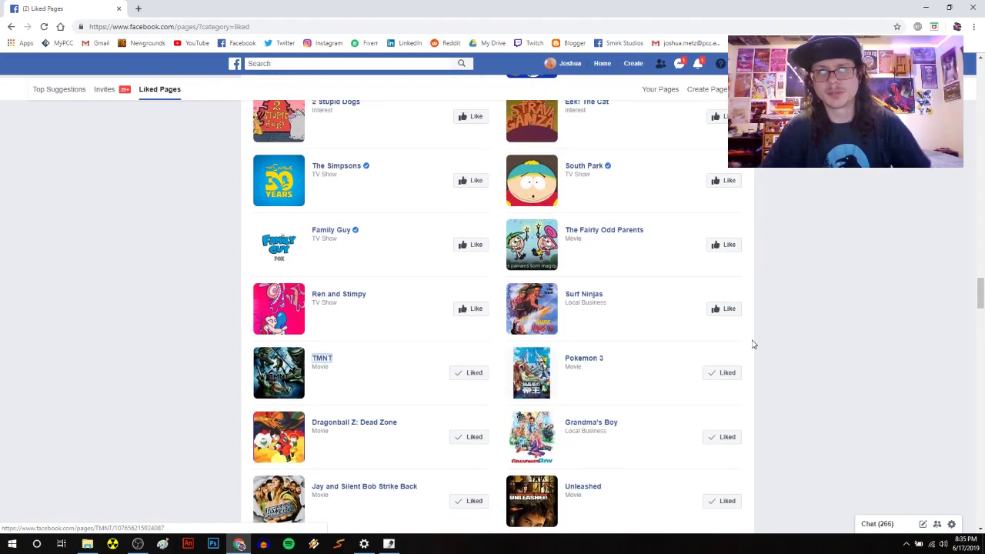
{"action": "left_click", "coordinate": [878, 341]}
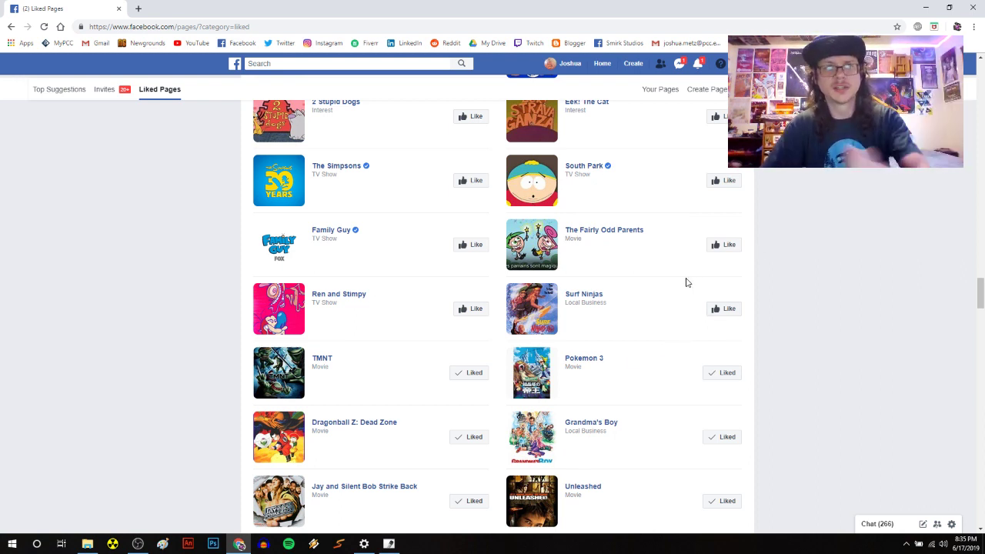
{"action": "left_click", "coordinate": [45, 27]}
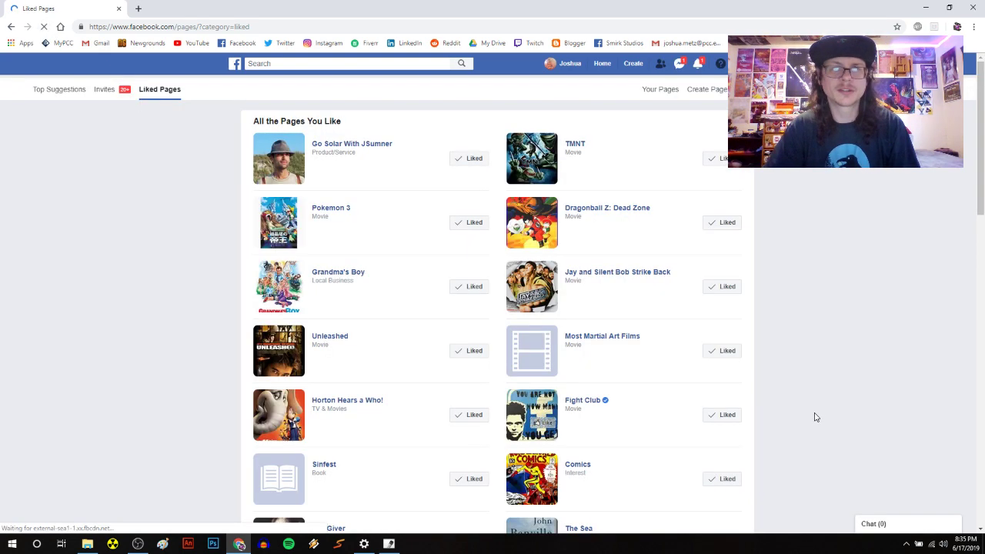
Step: Scroll the refreshed liked list down to 'End of Liked Pages' and back to the top
{"action": "scroll", "coordinate": [891, 282], "scroll_direction": "down", "scroll_amount": 15}
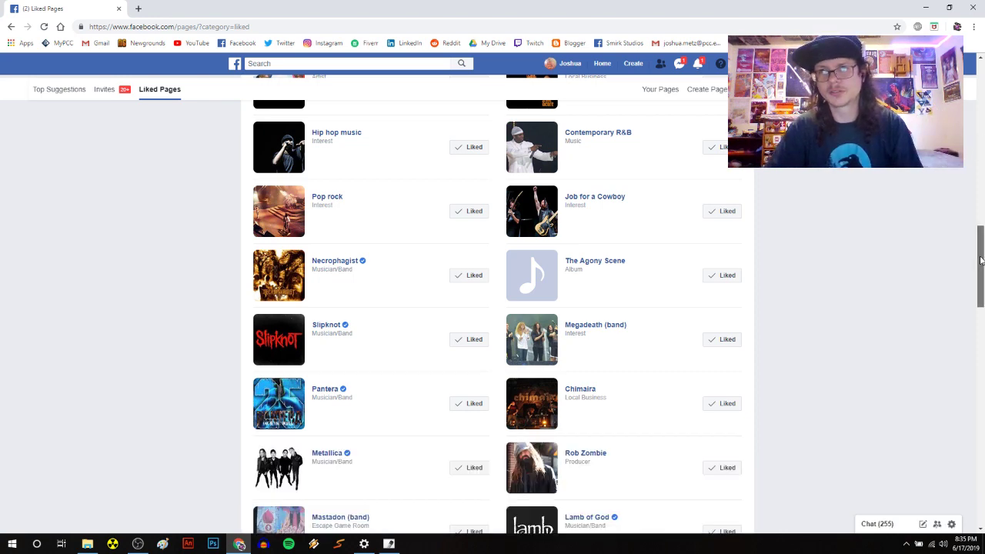
{"action": "left_click_drag", "start_coordinate": [982, 235], "coordinate": [982, 73]}
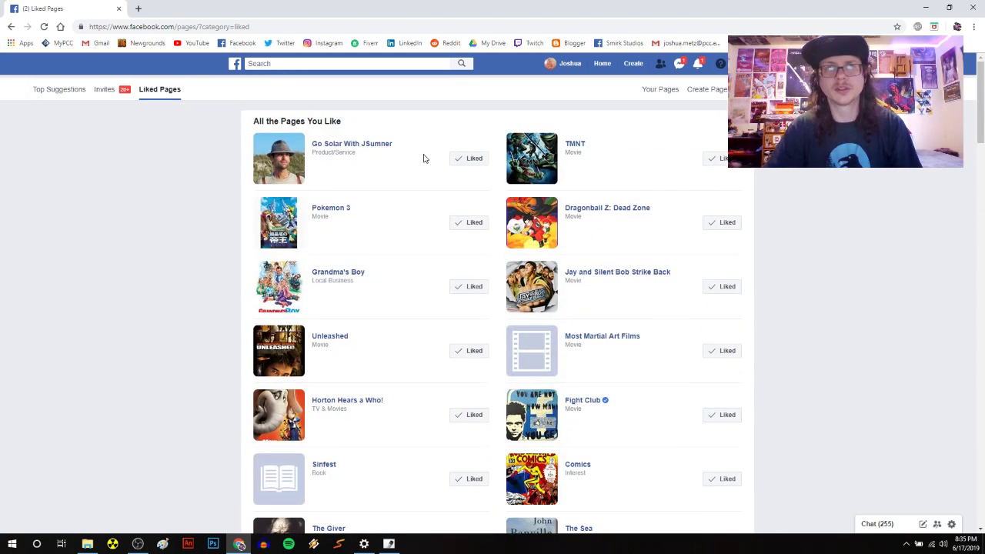
{"action": "left_click_drag", "start_coordinate": [981, 100], "coordinate": [982, 531]}
{"action": "mouse_move", "coordinate": [982, 408]}
{"action": "left_mouse_down"}
{"action": "mouse_move", "coordinate": [982, 74]}
{"action": "mouse_move", "coordinate": [981, 524]}
{"action": "left_mouse_up"}
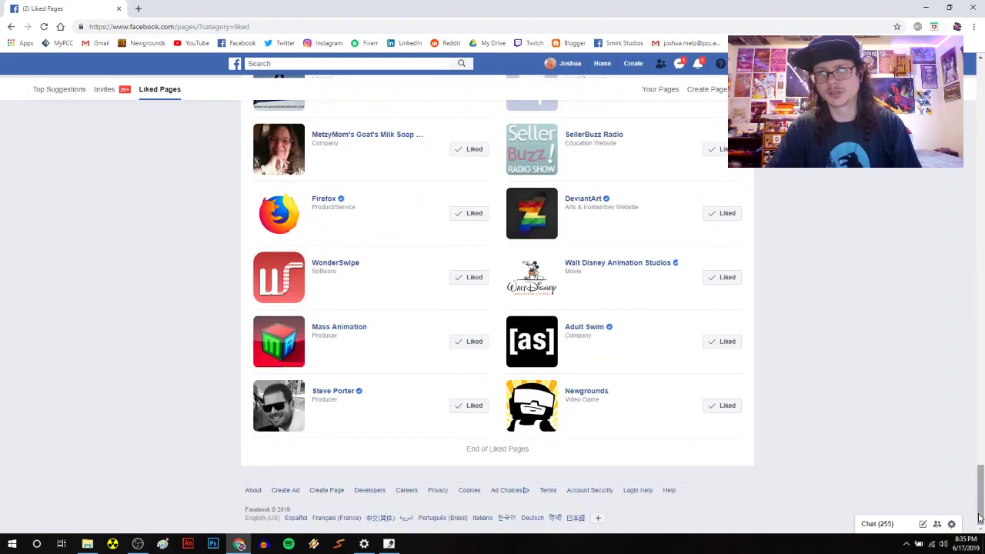
{"action": "mouse_move", "coordinate": [983, 490]}
{"action": "left_mouse_down"}
{"action": "mouse_move", "coordinate": [983, 277]}
{"action": "mouse_move", "coordinate": [982, 523]}
{"action": "mouse_move", "coordinate": [981, 60]}
{"action": "left_mouse_up"}
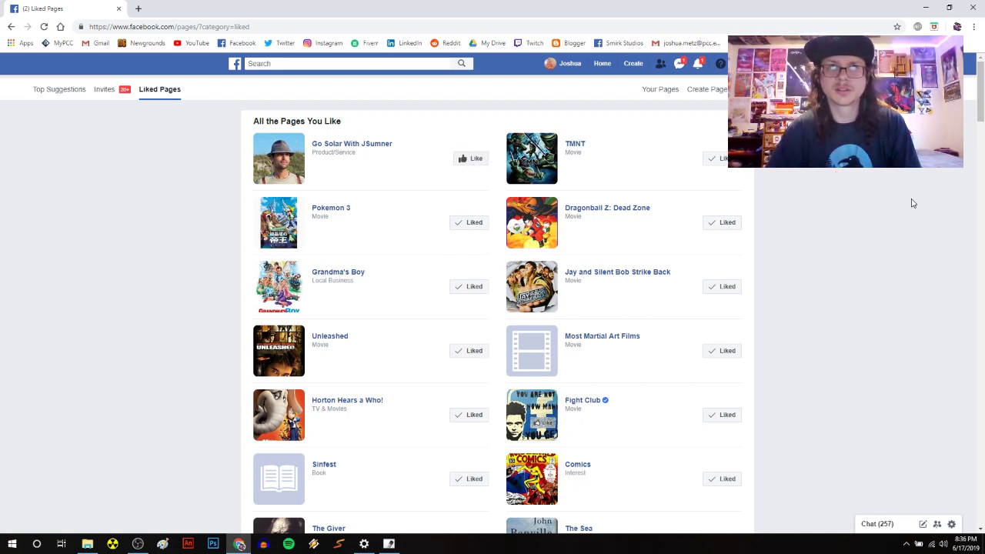
Step: Unlike TMNT, Pokemon 3, Dragonball Z: Dead Zone and Grandma's Boy
{"action": "key", "text": "Return"}
{"action": "key", "text": "Tab"}
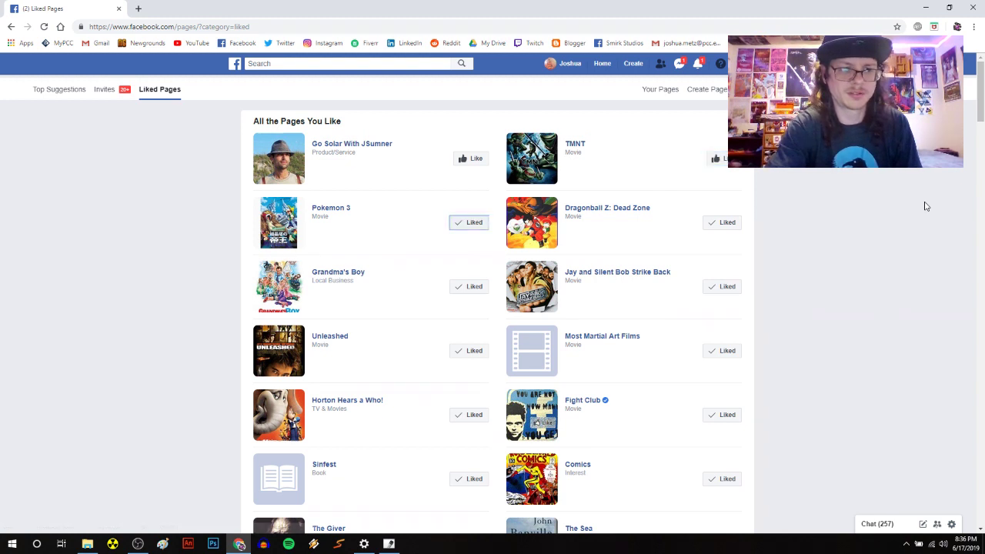
{"action": "key", "text": "Return"}
{"action": "key", "text": "Tab"}
{"action": "key", "text": "Return"}
{"action": "key", "text": "Tab"}
{"action": "key", "text": "Return"}
{"action": "key", "text": "Tab"}
{"action": "key", "text": "Tab"}
Step: Unlike Jay and Silent Bob pages, Most Martial Art Films, Horton Hears a Who! and Fight Club
{"action": "key", "text": "Return"}
{"action": "key", "text": "Tab"}
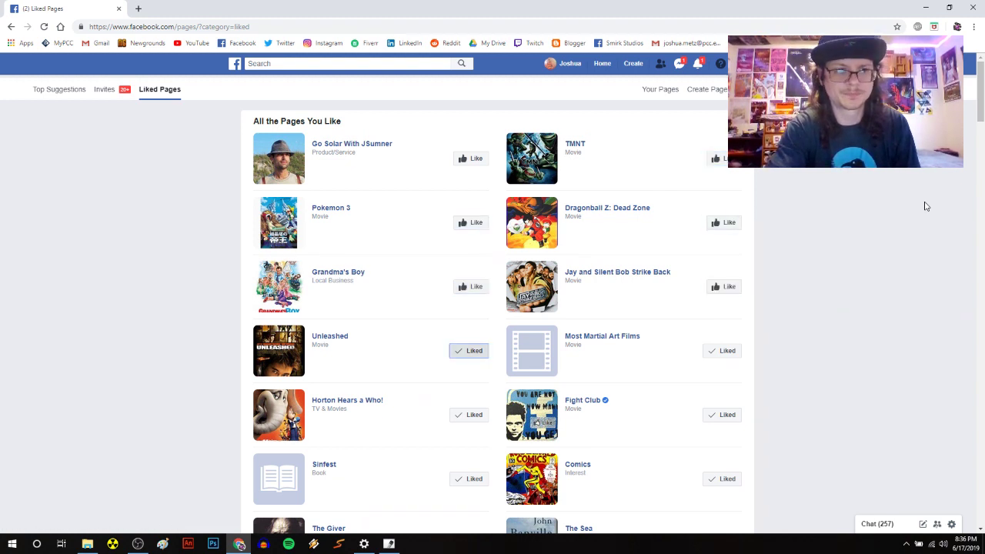
{"action": "key", "text": "Return"}
{"action": "key", "text": "Tab"}
{"action": "key", "text": "Return"}
{"action": "key", "text": "Tab"}
{"action": "key", "text": "Return"}
{"action": "key", "text": "Tab"}
{"action": "key", "text": "Return"}
{"action": "key", "text": "Tab"}
Step: Unlike Sinfest, Comics, The Giver, The Sea and Of Mice and Men
{"action": "key", "text": "Return"}
{"action": "key", "text": "Tab"}
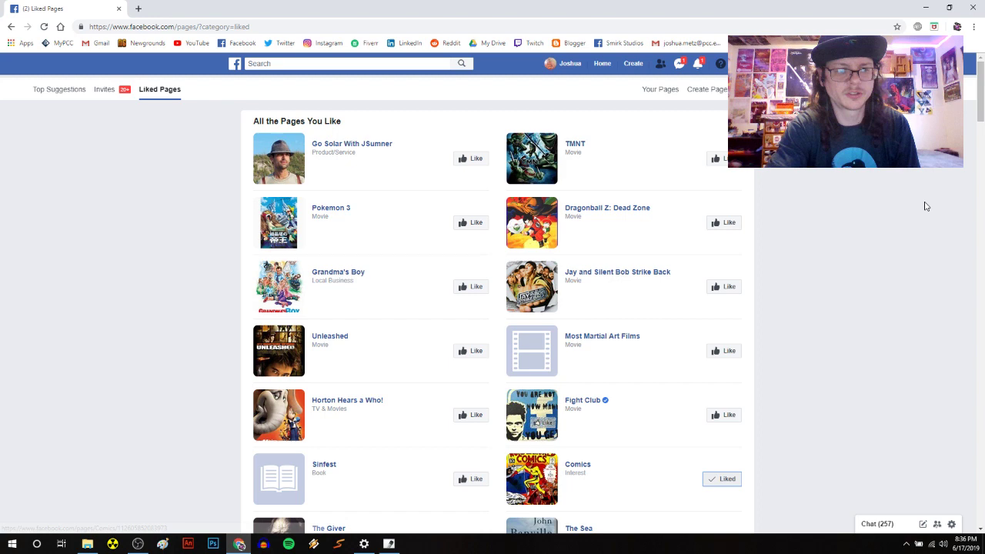
{"action": "key", "text": "Return"}
{"action": "key", "text": "Tab"}
{"action": "key", "text": "Return"}
{"action": "key", "text": "Tab"}
{"action": "key", "text": "Return"}
{"action": "key", "text": "Tab"}
{"action": "key", "text": "Return"}
Step: Unlike Keller Williams, Jerry Seinfeld's Book, Phish, Widespread Panic and The String Cheese Incident
{"action": "key", "text": "Tab"}
{"action": "key", "text": "Return"}
{"action": "key", "text": "Tab"}
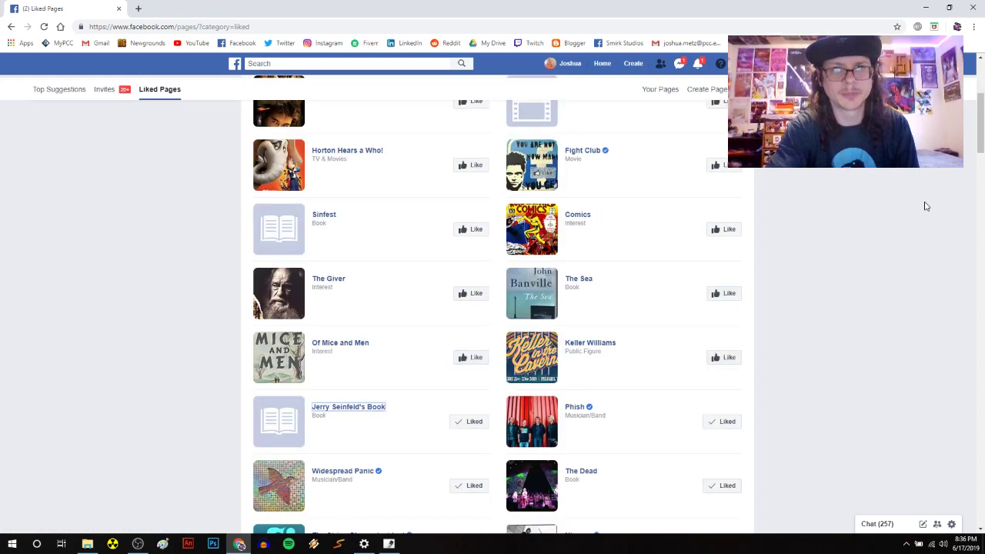
{"action": "key", "text": "Tab"}
{"action": "key", "text": "Return"}
{"action": "key", "text": "Tab"}
{"action": "key", "text": "Tab"}
{"action": "key", "text": "Return"}
{"action": "key", "text": "Tab"}
{"action": "key", "text": "Tab"}
{"action": "key", "text": "Return"}
{"action": "key", "text": "Tab"}
{"action": "key", "text": "Tab"}
{"action": "key", "text": "Return"}
{"action": "key", "text": "Tab"}
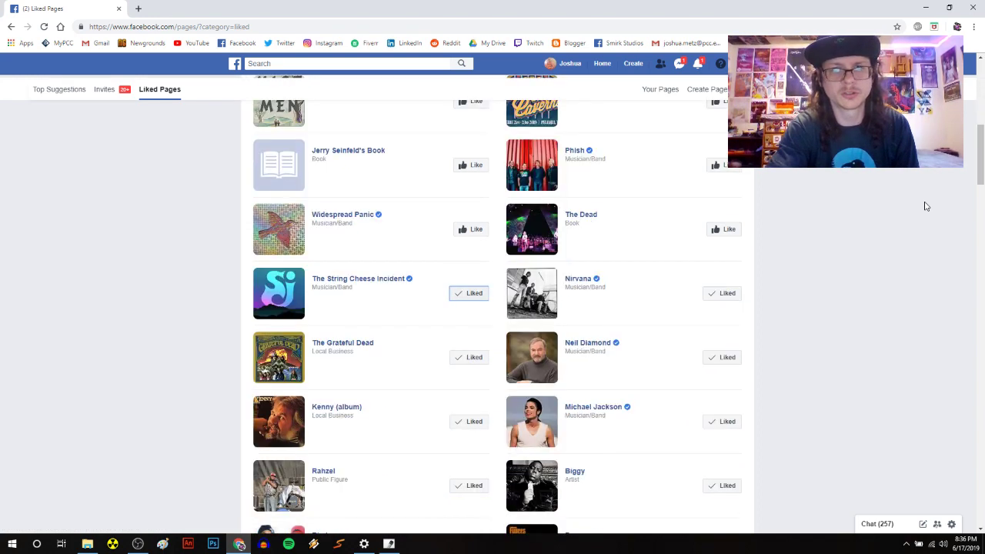
{"action": "key", "text": "Tab"}
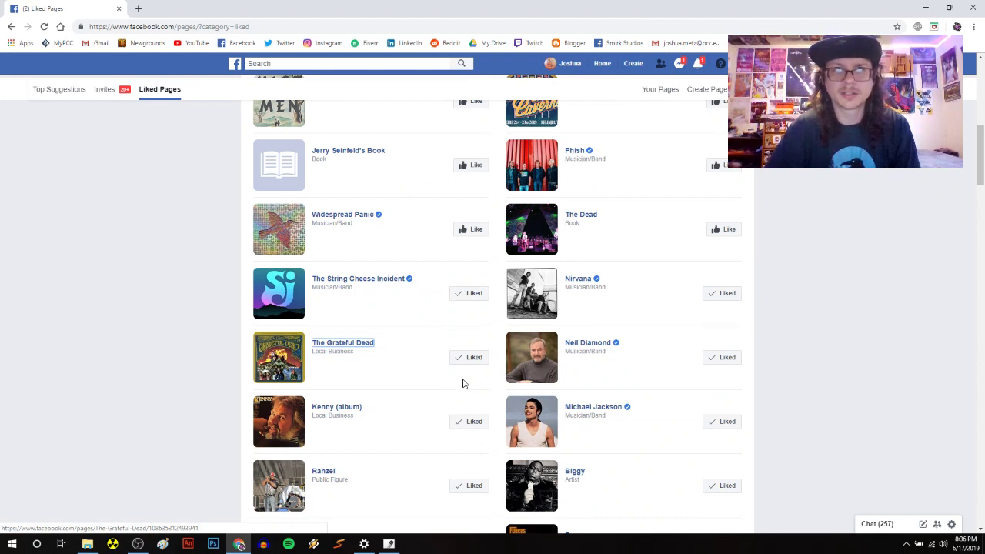
{"action": "left_click", "coordinate": [476, 295]}
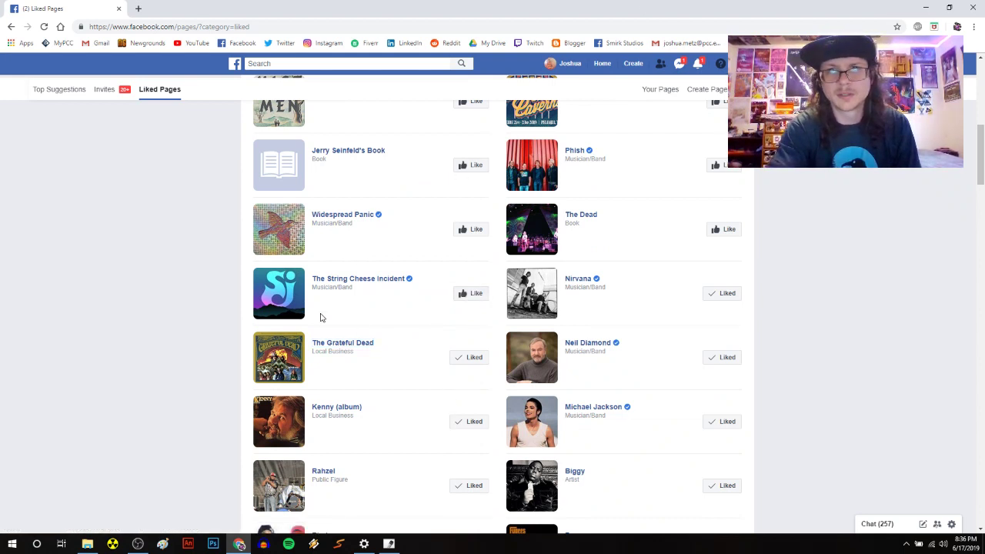
Step: Unlike The Grateful Dead, Neil Diamond, Kenny (album) and Michael Jackson
{"action": "key", "text": "Tab"}
{"action": "key", "text": "Return"}
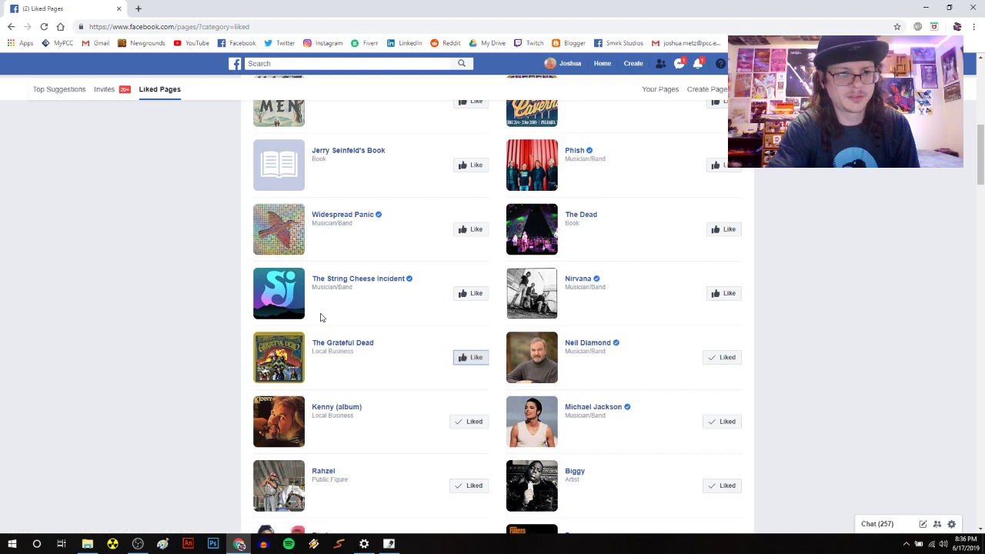
{"action": "key", "text": "Tab"}
{"action": "key", "text": "Return"}
{"action": "key", "text": "Tab"}
{"action": "key", "text": "Return"}
{"action": "key", "text": "Tab"}
{"action": "key", "text": "Return"}
Step: Unlike Rahzel, Biggy, Big L and Fugees
{"action": "key", "text": "Tab"}
{"action": "key", "text": "Tab"}
{"action": "key", "text": "Return"}
{"action": "key", "text": "Tab"}
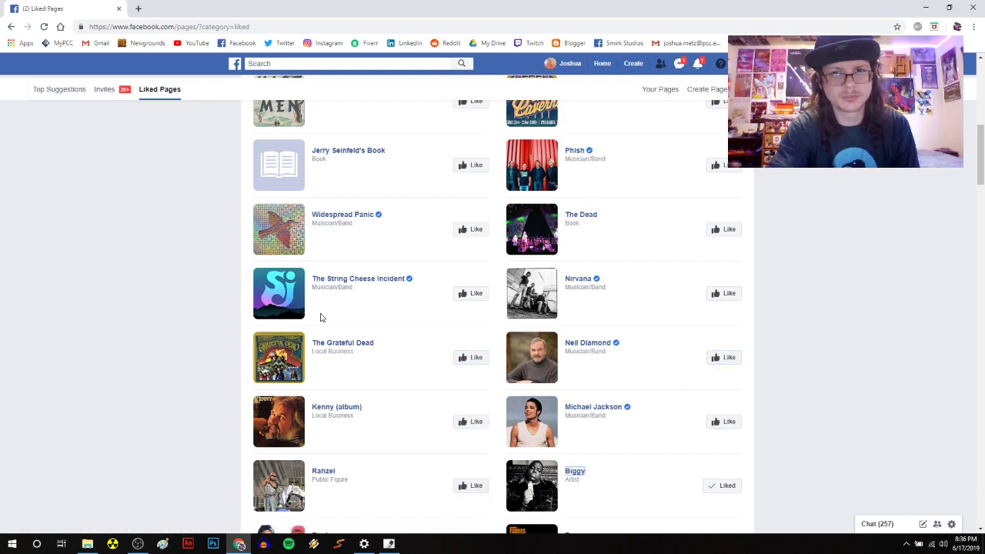
{"action": "key", "text": "Tab"}
{"action": "key", "text": "Return"}
{"action": "key", "text": "Tab"}
{"action": "key", "text": "Tab"}
{"action": "key", "text": "Return"}
{"action": "key", "text": "Tab"}
{"action": "key", "text": "Tab"}
{"action": "key", "text": "Return"}
{"action": "key", "text": "Tab"}
Step: Unlike Hip hop music, Pop rock, Job for a Cowboy and Necrophagist
{"action": "key", "text": "Tab"}
{"action": "key", "text": "Return"}
{"action": "key", "text": "Tab"}
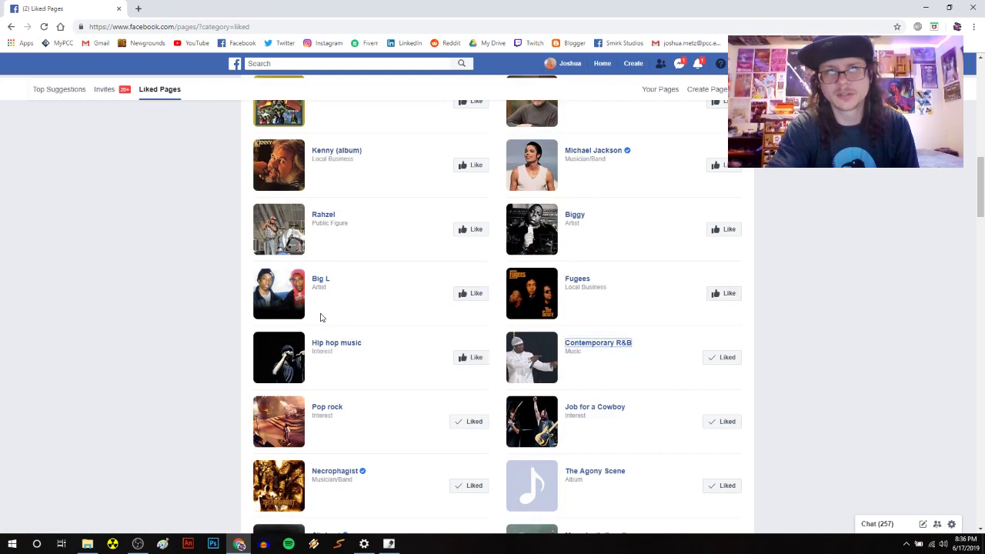
{"action": "key", "text": "Tab"}
{"action": "key", "text": "Return"}
{"action": "key", "text": "Tab"}
{"action": "key", "text": "Tab"}
{"action": "key", "text": "Return"}
Step: Unlike The Agony Scene, Slipknot, Megadeath (band), Pantera and Chimaira
{"action": "key", "text": "Tab"}
{"action": "key", "text": "Tab"}
{"action": "key", "text": "Return"}
{"action": "key", "text": "Tab"}
{"action": "key", "text": "Tab"}
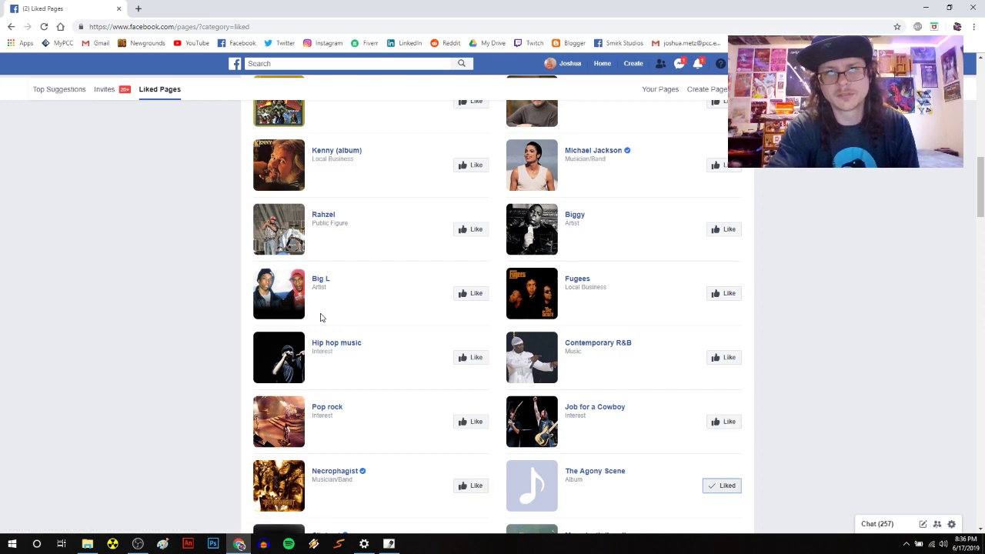
{"action": "key", "text": "Return"}
{"action": "key", "text": "Tab"}
{"action": "key", "text": "Tab"}
{"action": "key", "text": "Return"}
{"action": "key", "text": "Tab"}
{"action": "key", "text": "Tab"}
{"action": "key", "text": "Return"}
{"action": "key", "text": "Tab"}
{"action": "key", "text": "Tab"}
{"action": "key", "text": "Return"}
Step: Unlike Metallica, Rob Zombie, Mastadon (band), Lamb of God, Killswitch Engage and Shadows Fall
{"action": "key", "text": "Tab"}
{"action": "key", "text": "Tab"}
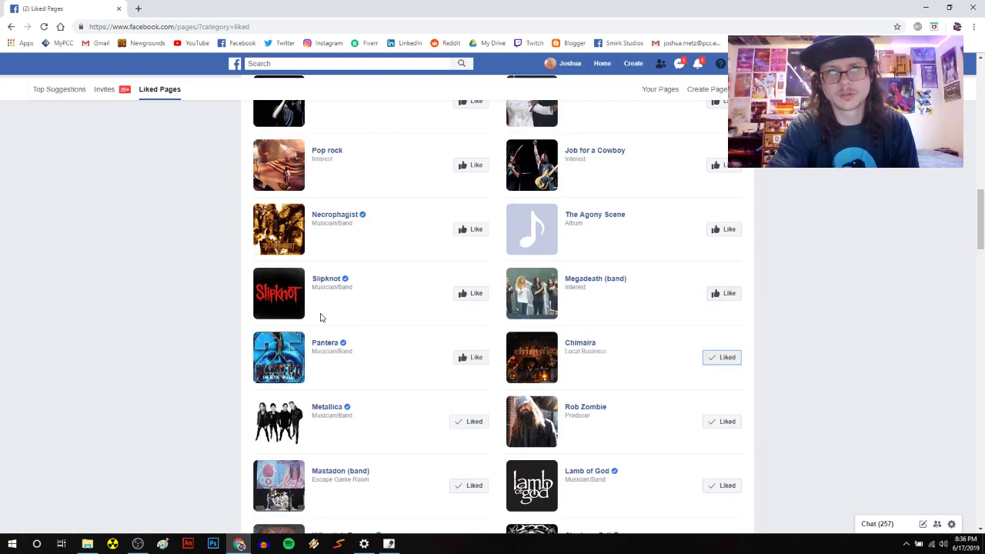
{"action": "key", "text": "Return"}
{"action": "key", "text": "Tab"}
{"action": "key", "text": "Tab"}
{"action": "key", "text": "Return"}
{"action": "key", "text": "Tab"}
{"action": "key", "text": "Tab"}
{"action": "key", "text": "Return"}
{"action": "key", "text": "Tab"}
{"action": "key", "text": "Tab"}
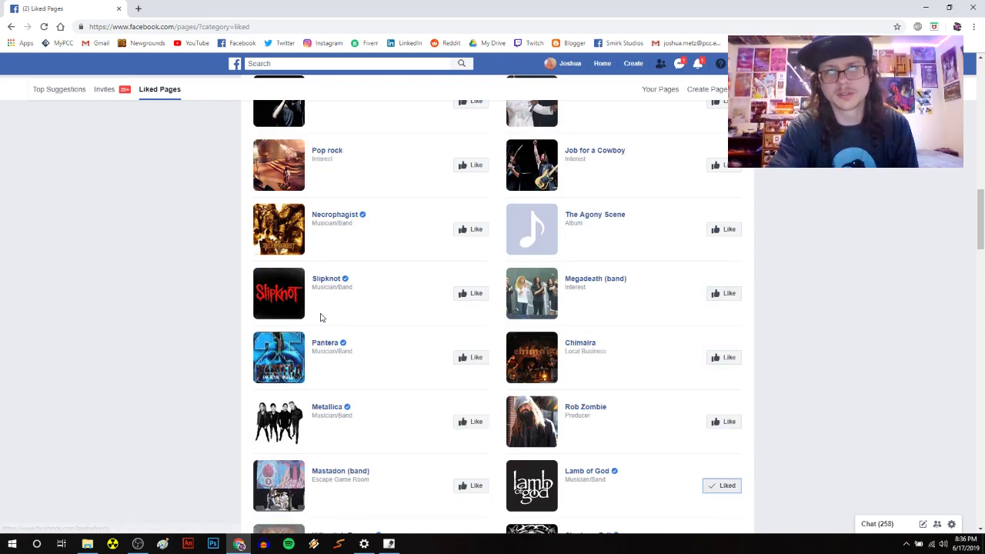
{"action": "key", "text": "Return"}
{"action": "key", "text": "Tab"}
{"action": "key", "text": "Tab"}
{"action": "key", "text": "Return"}
Step: Unlike Unearth, Children Of Bodom, The Haunted, Manntis and Venga Boys
{"action": "key", "text": "Tab"}
{"action": "key", "text": "Tab"}
{"action": "key", "text": "Return"}
{"action": "key", "text": "Tab"}
{"action": "key", "text": "Tab"}
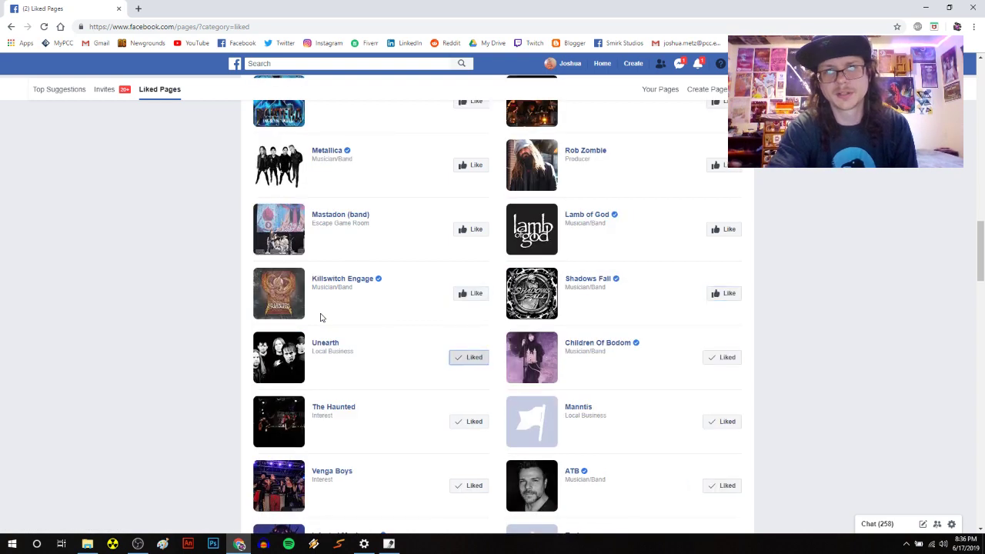
{"action": "key", "text": "Return"}
{"action": "key", "text": "Tab"}
{"action": "key", "text": "Tab"}
{"action": "key", "text": "Return"}
{"action": "key", "text": "Tab"}
{"action": "key", "text": "Tab"}
{"action": "key", "text": "Return"}
{"action": "key", "text": "Tab"}
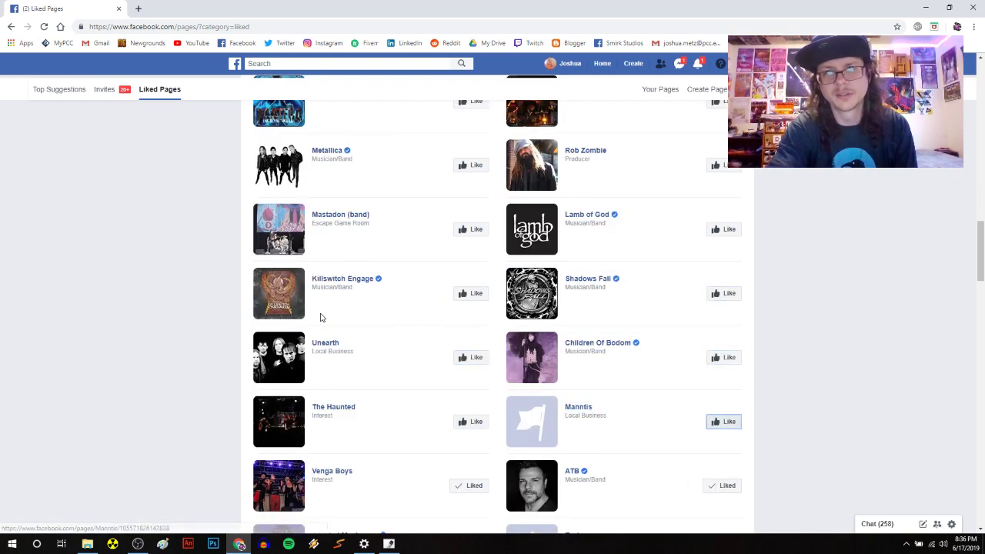
Step: Unlike ATB, Infected Mushroom, Techno, Astral Projection and Authentic Mexican Food
{"action": "key", "text": "Tab"}
{"action": "key", "text": "Tab"}
{"action": "key", "text": "Return"}
{"action": "key", "text": "Tab"}
{"action": "key", "text": "Tab"}
{"action": "key", "text": "Return"}
{"action": "key", "text": "Tab"}
{"action": "key", "text": "Tab"}
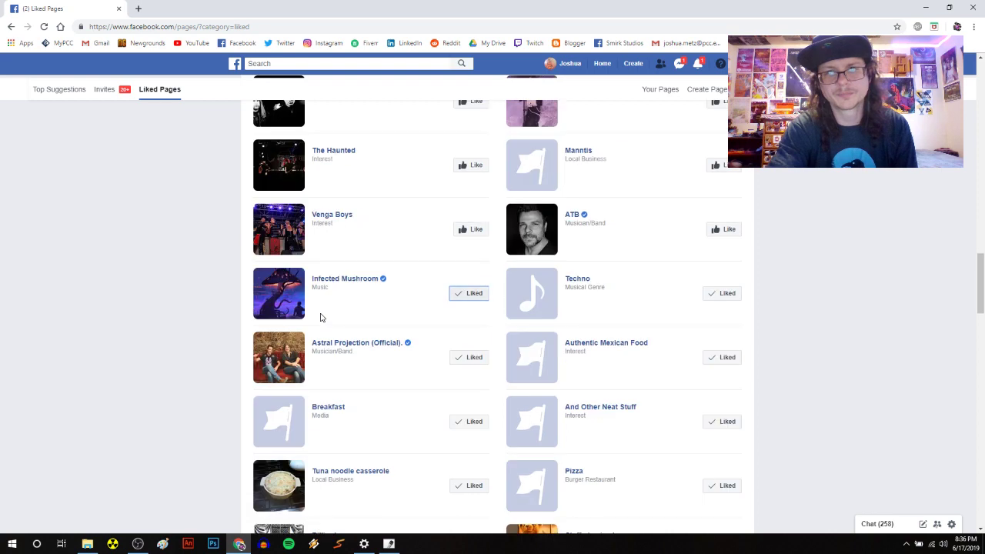
{"action": "key", "text": "Return"}
{"action": "key", "text": "Tab"}
{"action": "key", "text": "Tab"}
{"action": "key", "text": "Return"}
{"action": "key", "text": "Tab"}
{"action": "key", "text": "Tab"}
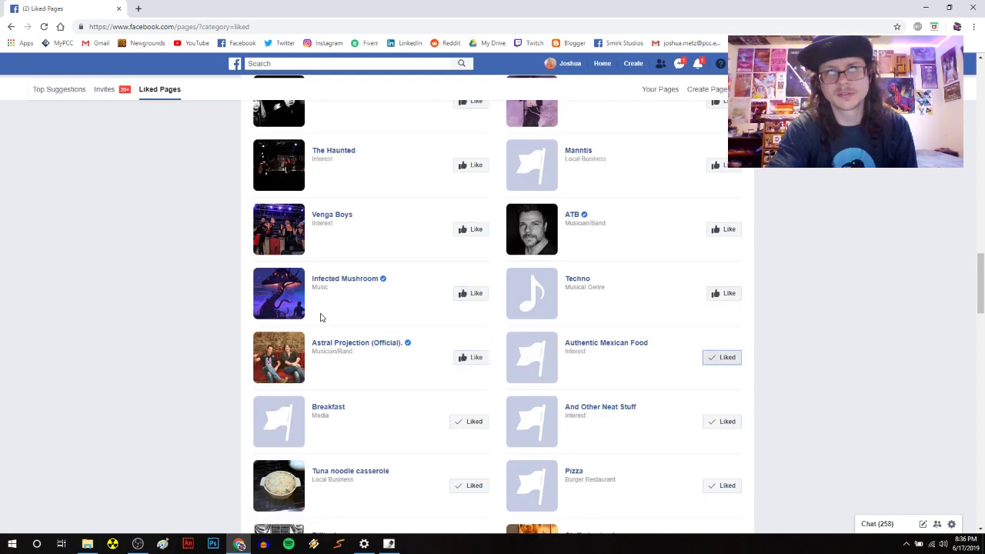
{"action": "key", "text": "Return"}
Step: Unlike Breakfast, And Other Neat Stuff, Tuna noodle casserole, Pizza, Billiards, Stuffed animals and Puppets
{"action": "key", "text": "Tab"}
{"action": "key", "text": "Tab"}
{"action": "key", "text": "Tab"}
{"action": "key", "text": "Return"}
{"action": "key", "text": "Tab"}
{"action": "key", "text": "Tab"}
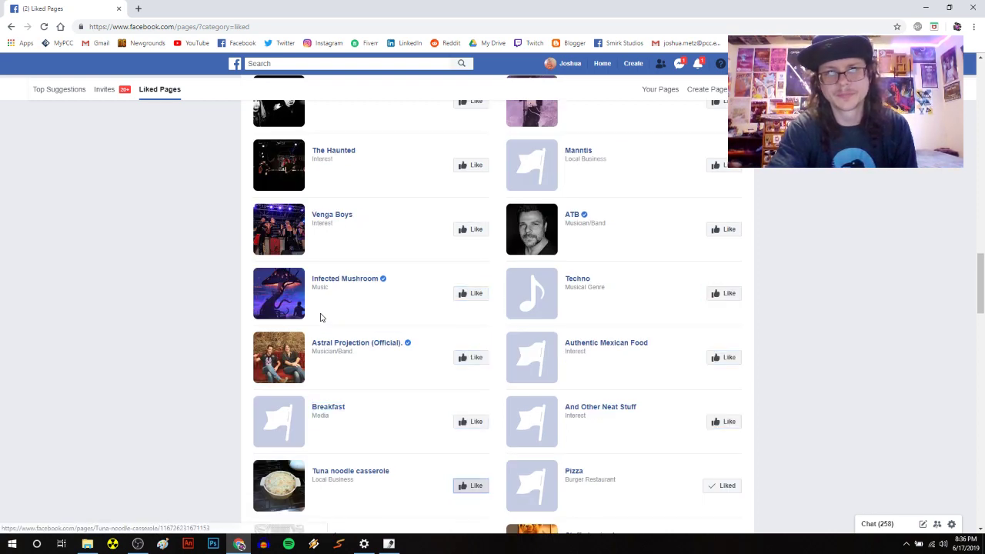
{"action": "key", "text": "Return"}
{"action": "key", "text": "Tab"}
{"action": "key", "text": "Tab"}
{"action": "key", "text": "Return"}
{"action": "key", "text": "Tab"}
{"action": "key", "text": "Tab"}
{"action": "key", "text": "Return"}
{"action": "key", "text": "Tab"}
{"action": "key", "text": "Tab"}
{"action": "key", "text": "Return"}
{"action": "key", "text": "Tab"}
{"action": "key", "text": "Tab"}
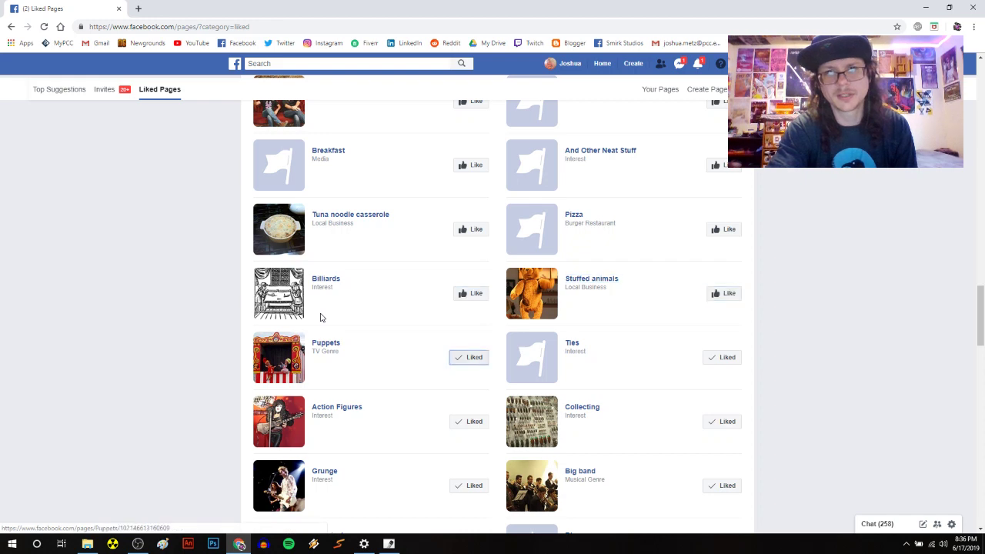
{"action": "key", "text": "Return"}
{"action": "key", "text": "Tab"}
{"action": "key", "text": "Tab"}
{"action": "key", "text": "Tab"}
{"action": "key", "text": "Tab"}
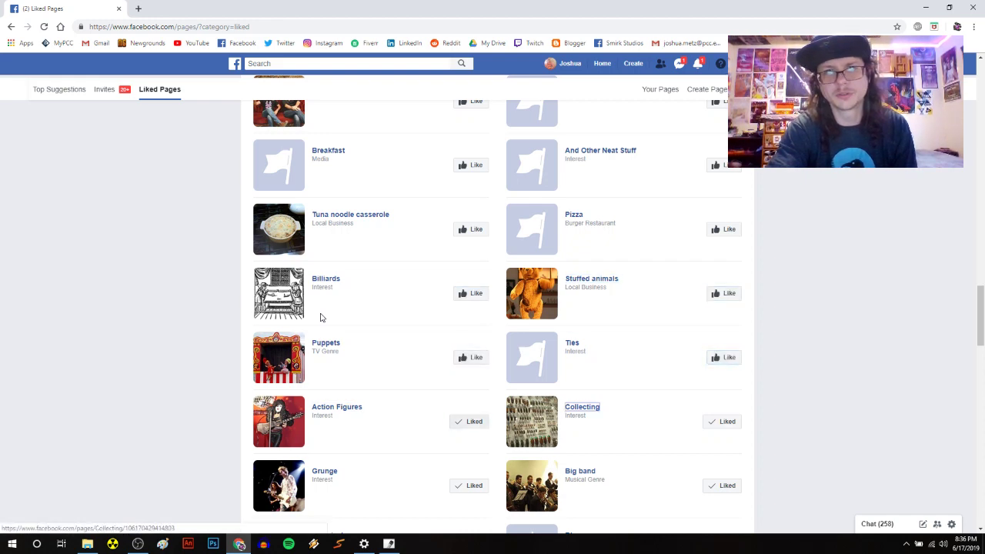
Step: Unlike the Grunge, Big band, Classical and Blues pages
{"action": "scroll", "coordinate": [321, 317], "scroll_direction": "down", "scroll_amount": 5}
{"action": "scroll", "coordinate": [362, 289], "scroll_direction": "up", "scroll_amount": 3}
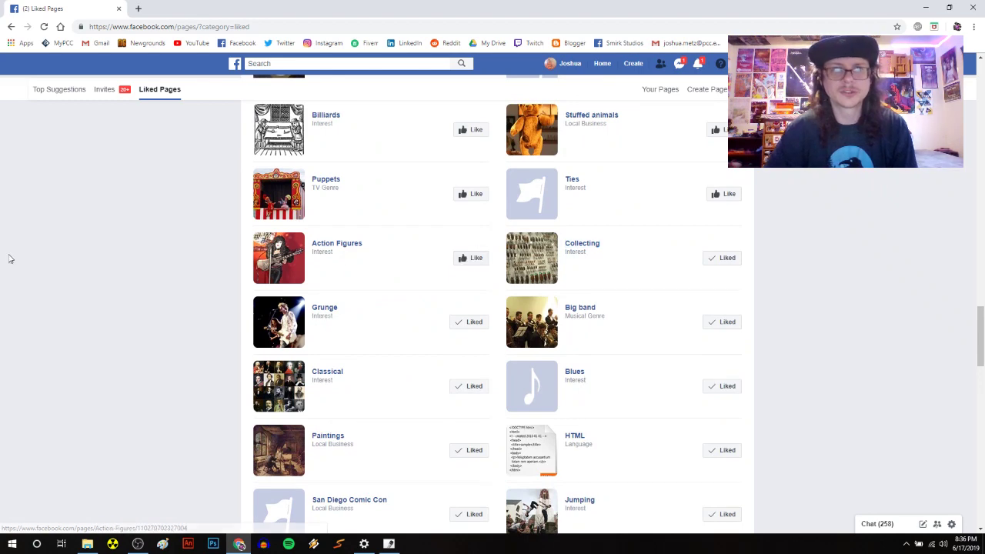
{"action": "scroll", "coordinate": [9, 259], "scroll_direction": "down", "scroll_amount": 5}
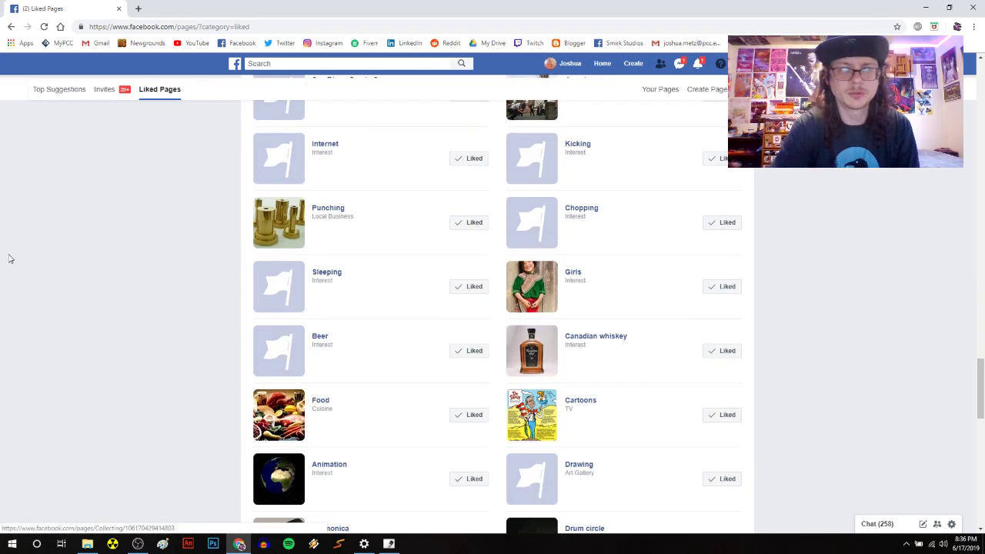
{"action": "scroll", "coordinate": [79, 238], "scroll_direction": "up", "scroll_amount": 5}
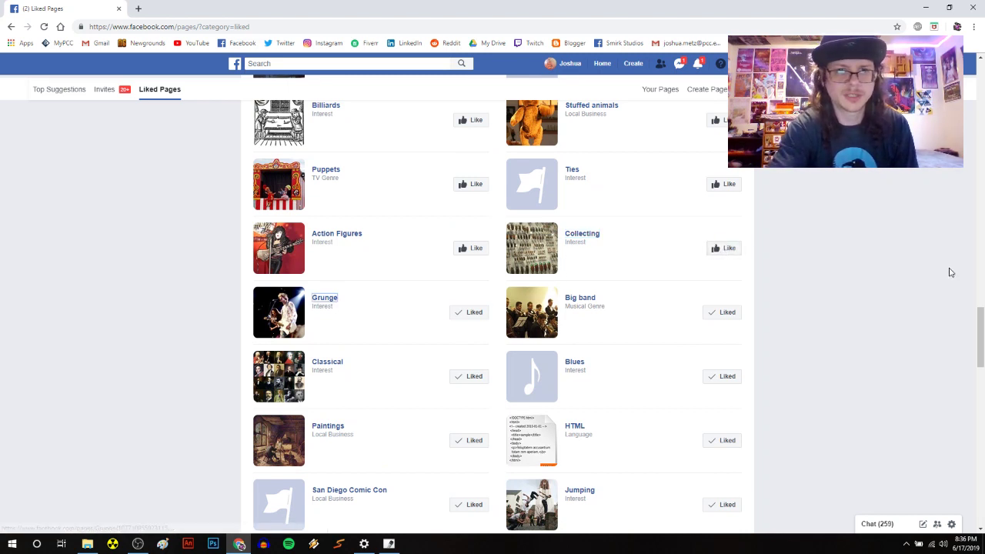
{"action": "key", "text": "Tab"}
{"action": "key", "text": "Tab"}
{"action": "key", "text": "Tab"}
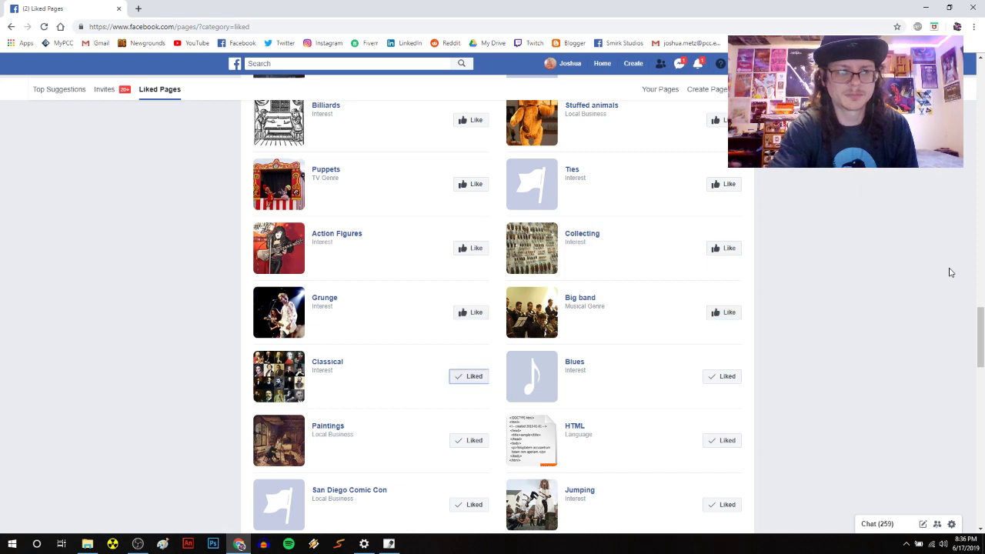
{"action": "key", "text": "Return"}
{"action": "key", "text": "Tab"}
{"action": "key", "text": "Tab"}
{"action": "key", "text": "Return"}
{"action": "key", "text": "Tab"}
{"action": "key", "text": "Tab"}
{"action": "key", "text": "Return"}
Step: Unlike Paintings, HTML, San Diego Comic Con, Jumping, Internet, Kicking, Punching and Chopping
{"action": "key", "text": "Tab"}
{"action": "key", "text": "Tab"}
{"action": "key", "text": "Return"}
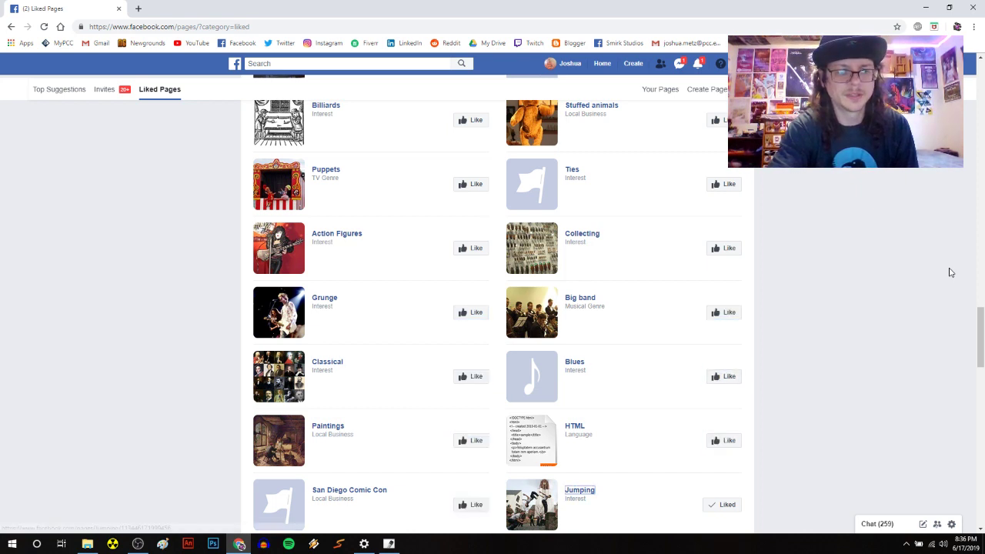
{"action": "key", "text": "Tab"}
{"action": "key", "text": "Tab"}
{"action": "key", "text": "Return"}
{"action": "key", "text": "Tab"}
{"action": "key", "text": "Tab"}
{"action": "key", "text": "Return"}
{"action": "key", "text": "Tab"}
{"action": "key", "text": "Tab"}
{"action": "key", "text": "Return"}
{"action": "key", "text": "Tab"}
{"action": "key", "text": "Tab"}
{"action": "key", "text": "Return"}
{"action": "key", "text": "Tab"}
{"action": "key", "text": "Tab"}
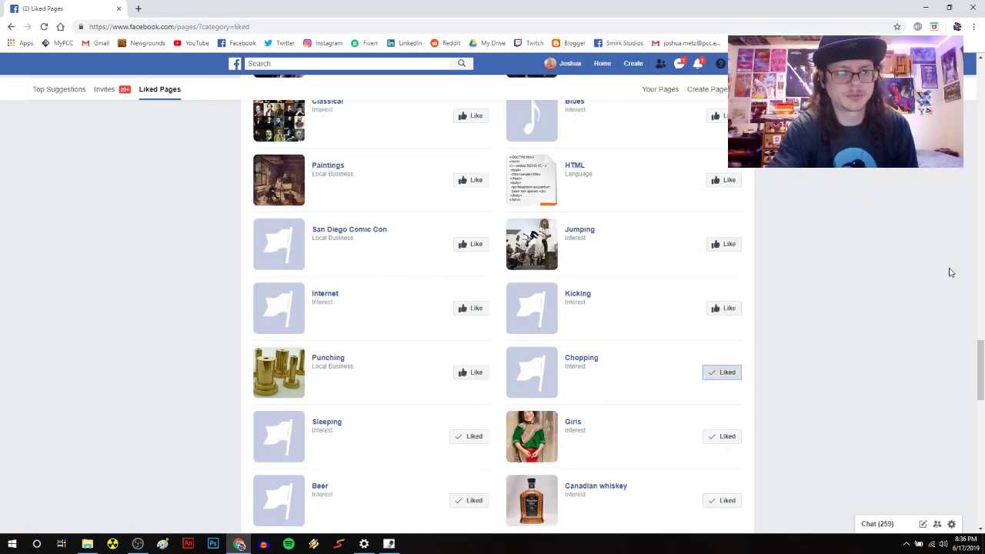
{"action": "key", "text": "Return"}
Step: Unlike Sleeping, Girls, Beer, Canadian whiskey and Food
{"action": "key", "text": "Tab"}
{"action": "key", "text": "Tab"}
{"action": "key", "text": "Return"}
{"action": "key", "text": "Tab"}
{"action": "key", "text": "Tab"}
{"action": "key", "text": "Return"}
{"action": "key", "text": "Tab"}
{"action": "key", "text": "Tab"}
{"action": "key", "text": "Return"}
{"action": "key", "text": "Tab"}
{"action": "key", "text": "Tab"}
{"action": "key", "text": "Return"}
{"action": "key", "text": "Tab"}
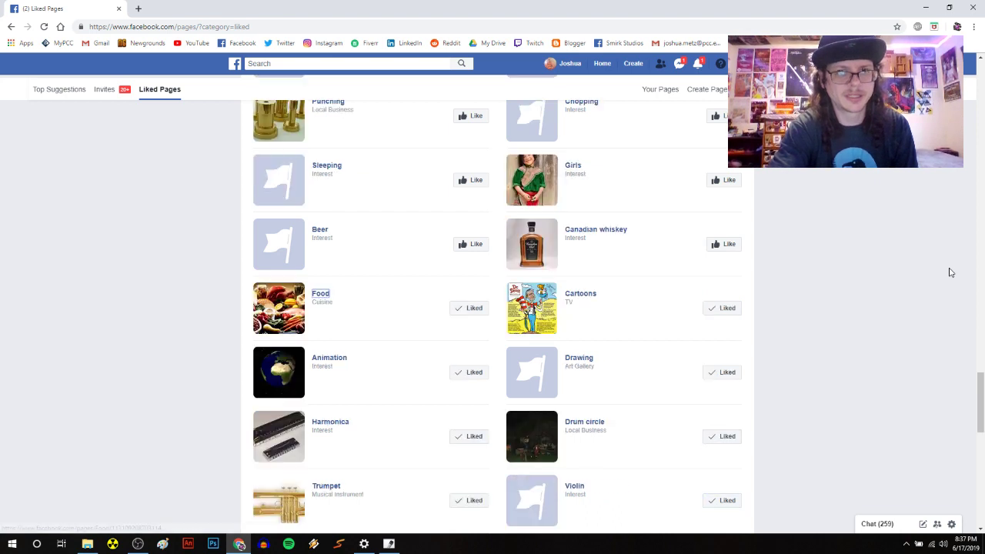
{"action": "key", "text": "Tab"}
{"action": "key", "text": "Return"}
{"action": "key", "text": "Tab"}
{"action": "key", "text": "Tab"}
{"action": "key", "text": "Return"}
Step: Unlike Cartoons, Animation, Drawing, Harmonica and Drum circle
{"action": "key", "text": "Tab"}
{"action": "key", "text": "Return"}
{"action": "key", "text": "Tab"}
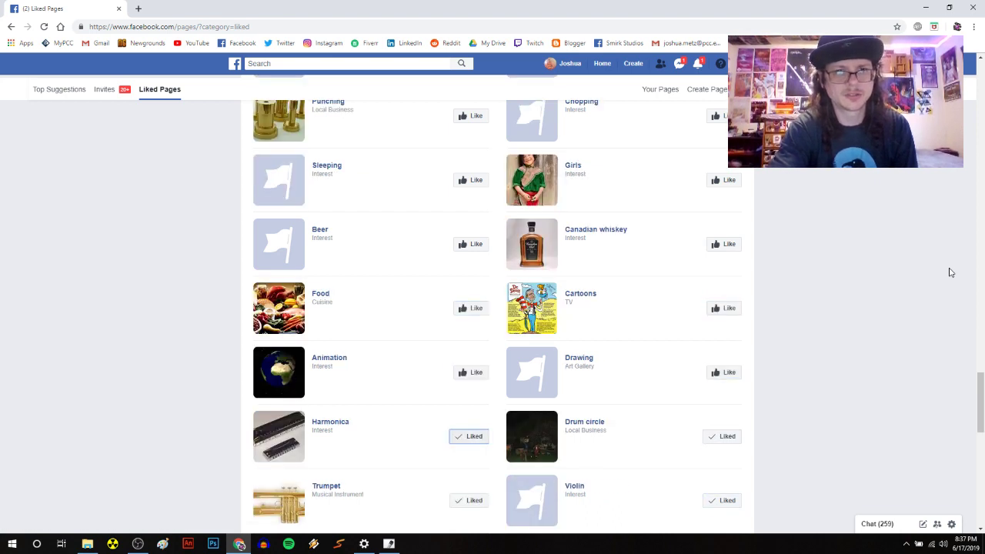
{"action": "key", "text": "Return"}
{"action": "key", "text": "Tab"}
{"action": "key", "text": "Tab"}
{"action": "key", "text": "Return"}
{"action": "key", "text": "Tab"}
{"action": "key", "text": "Tab"}
{"action": "key", "text": "Return"}
Step: Unlike Trumpet, Violin, Keyboard, Djembe, Drum kit and Guitar
{"action": "key", "text": "Tab"}
{"action": "key", "text": "Tab"}
{"action": "key", "text": "Return"}
{"action": "key", "text": "Tab"}
{"action": "key", "text": "Tab"}
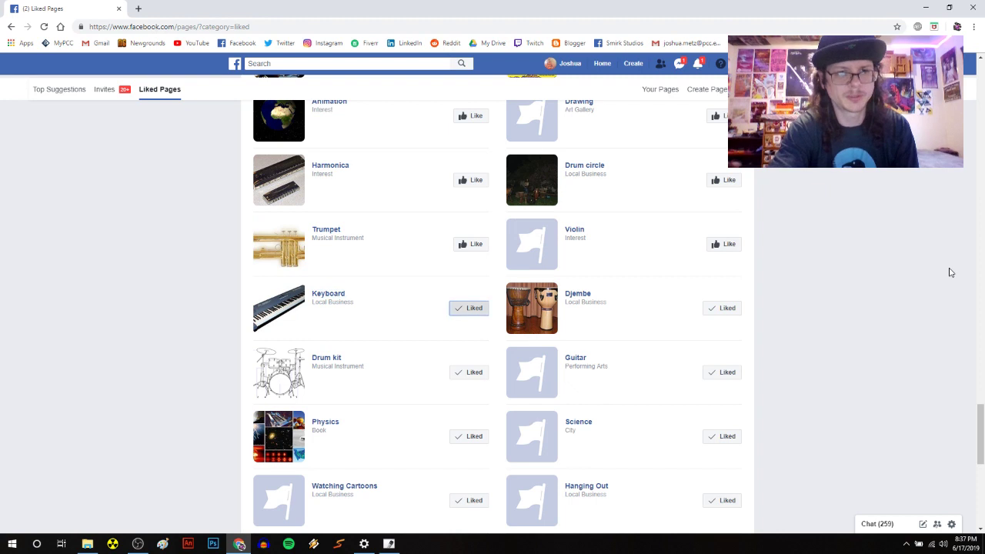
{"action": "key", "text": "Return"}
{"action": "key", "text": "Tab"}
{"action": "key", "text": "Tab"}
{"action": "key", "text": "Return"}
{"action": "key", "text": "Tab"}
{"action": "key", "text": "Tab"}
{"action": "key", "text": "Return"}
{"action": "key", "text": "Tab"}
{"action": "key", "text": "Tab"}
{"action": "key", "text": "Return"}
Step: Unlike Physics, Science, Watching Cartoons, Hanging Out, Comic-Con and Open Mic Night
{"action": "key", "text": "Tab"}
{"action": "key", "text": "Tab"}
{"action": "key", "text": "Return"}
{"action": "key", "text": "Tab"}
{"action": "key", "text": "Tab"}
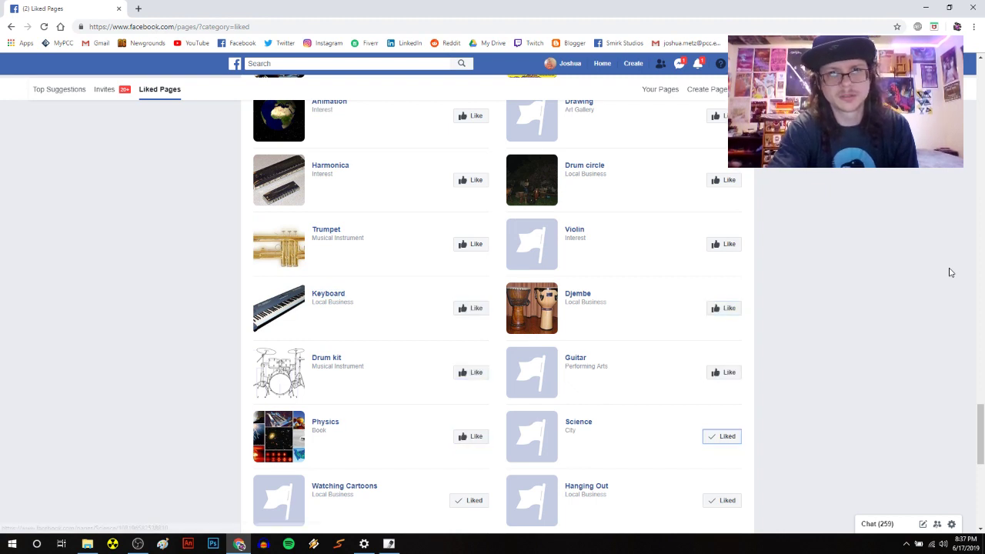
{"action": "key", "text": "Return"}
{"action": "key", "text": "Tab"}
{"action": "key", "text": "Tab"}
{"action": "key", "text": "Return"}
{"action": "key", "text": "Tab"}
{"action": "key", "text": "Tab"}
{"action": "key", "text": "Return"}
{"action": "key", "text": "Tab"}
{"action": "key", "text": "Tab"}
{"action": "key", "text": "Return"}
{"action": "key", "text": "Tab"}
{"action": "key", "text": "Tab"}
{"action": "key", "text": "Return"}
{"action": "key", "text": "Tab"}
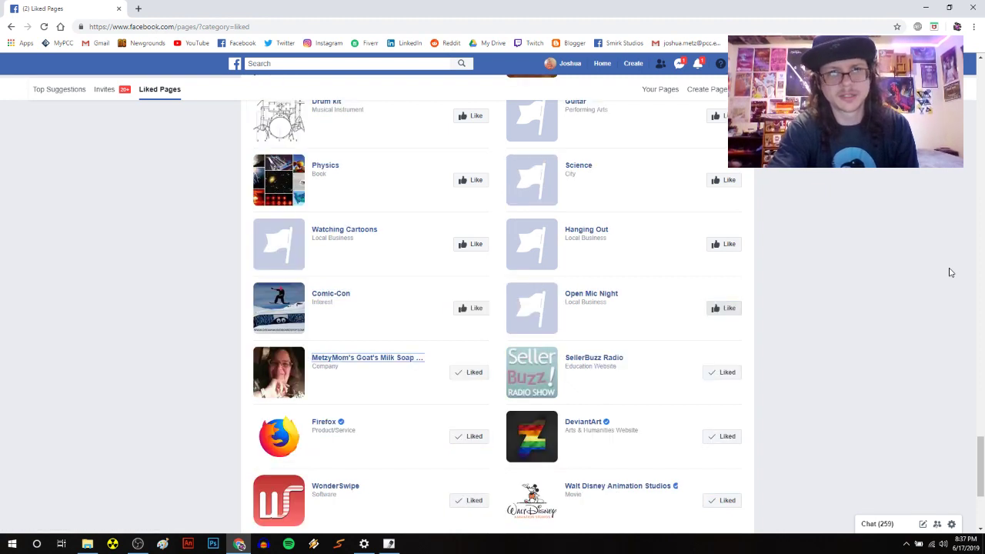
{"action": "key", "text": "Tab"}
{"action": "key", "text": "Return"}
Step: Unlike the remaining pages, from the goat's milk soap company through Newgrounds, down to End of Liked Pages
{"action": "key", "text": "Tab"}
{"action": "key", "text": "Tab"}
{"action": "key", "text": "Return"}
{"action": "key", "text": "Tab"}
{"action": "key", "text": "Tab"}
{"action": "key", "text": "Return"}
{"action": "key", "text": "Tab"}
{"action": "key", "text": "Tab"}
{"action": "key", "text": "Return"}
{"action": "key", "text": "Tab"}
{"action": "key", "text": "Tab"}
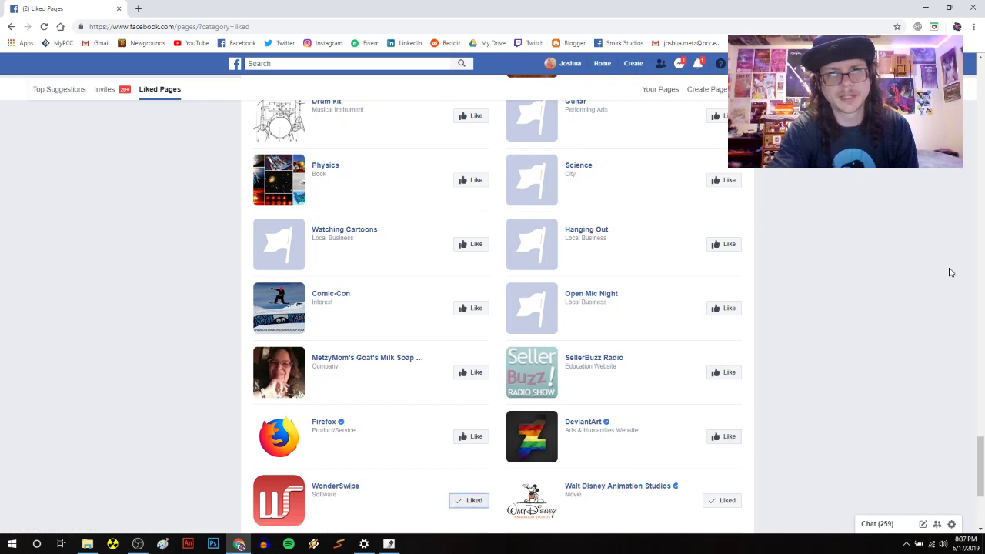
{"action": "key", "text": "Return"}
{"action": "key", "text": "Tab"}
{"action": "key", "text": "Tab"}
{"action": "key", "text": "Return"}
{"action": "key", "text": "Tab"}
{"action": "key", "text": "Tab"}
{"action": "key", "text": "Return"}
{"action": "key", "text": "Tab"}
{"action": "key", "text": "Tab"}
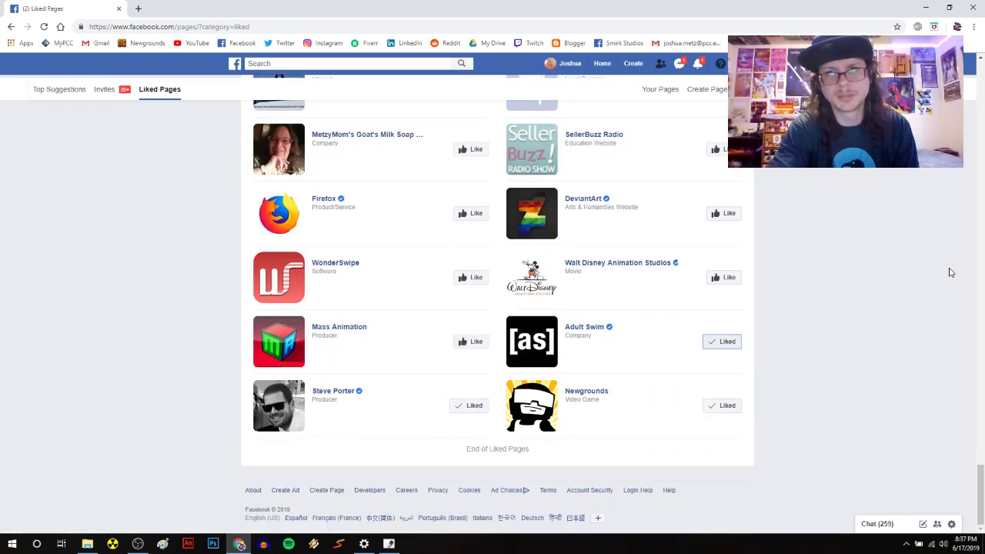
{"action": "key", "text": "Tab"}
{"action": "key", "text": "Tab"}
{"action": "key", "text": "Return"}
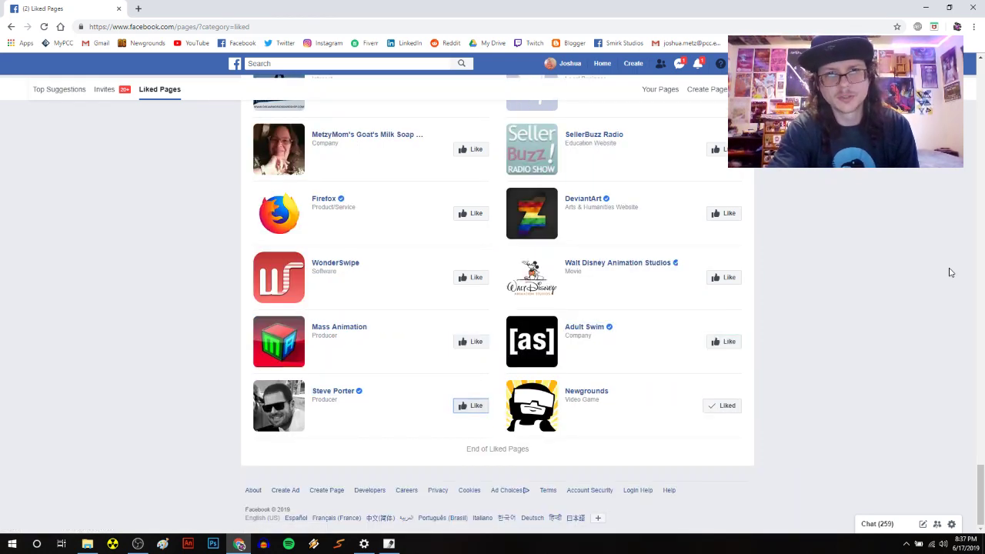
{"action": "key", "text": "Tab"}
{"action": "key", "text": "Tab"}
{"action": "key", "text": "Return"}
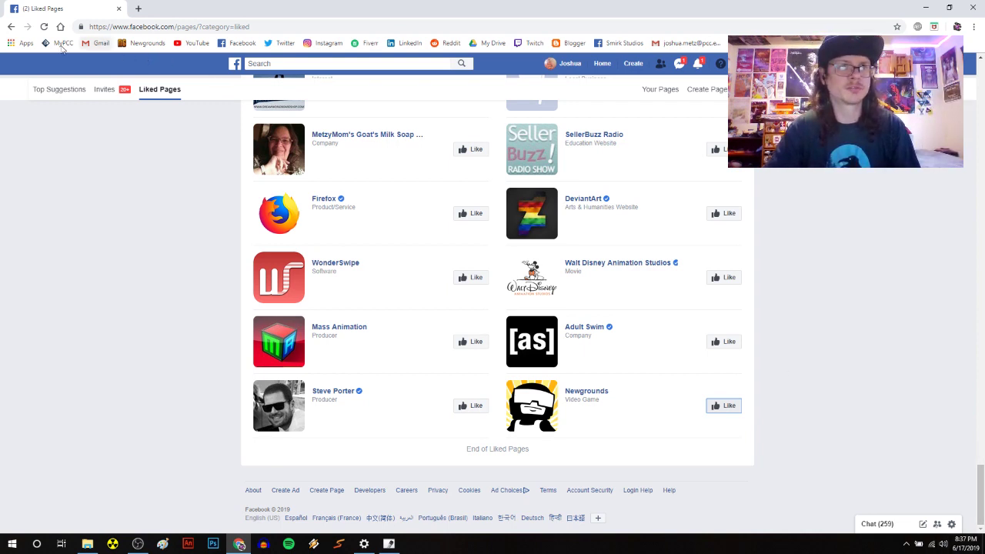
Step: Reload the Liked Pages list to confirm no liked pages remain
{"action": "left_click", "coordinate": [43, 29]}
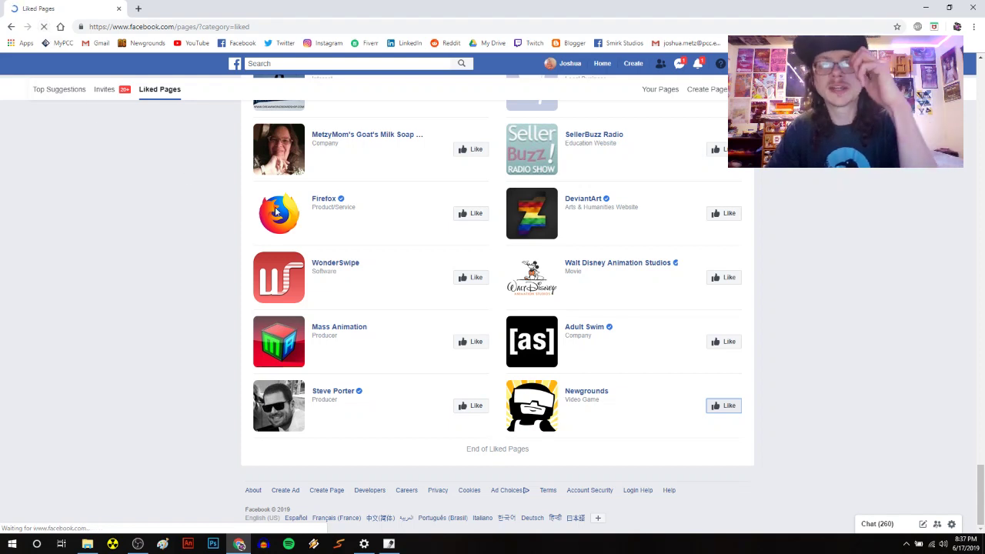